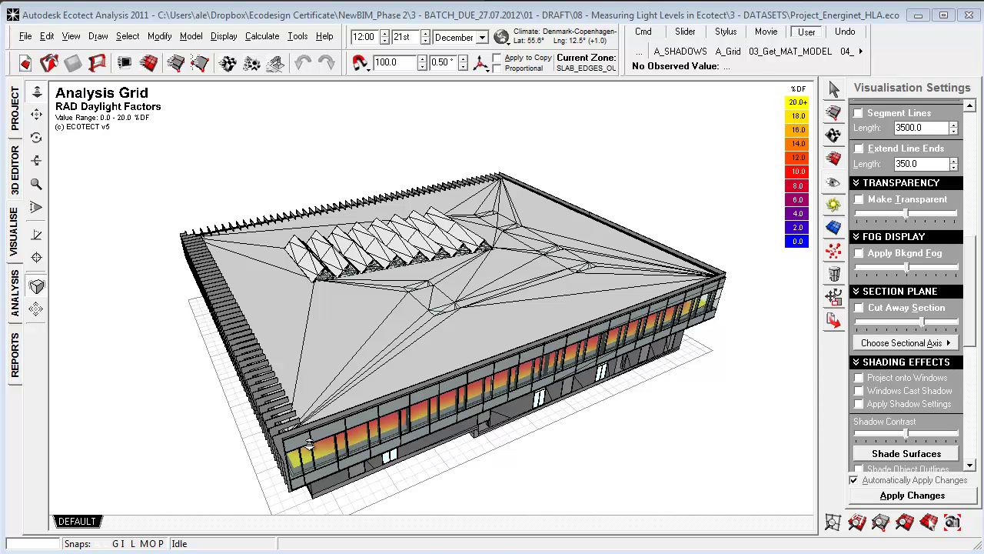
Step: Orbit the building model to view it from another side
right_drag(237, 267, 566, 317)
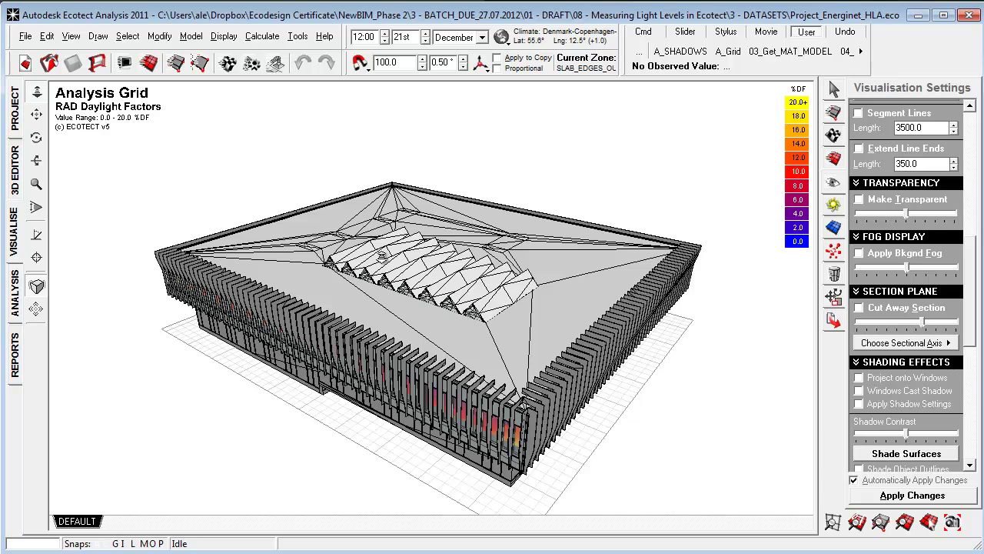
Step: Cut away the roof to reveal the daylight factor colours on the interior floor
click(864, 309)
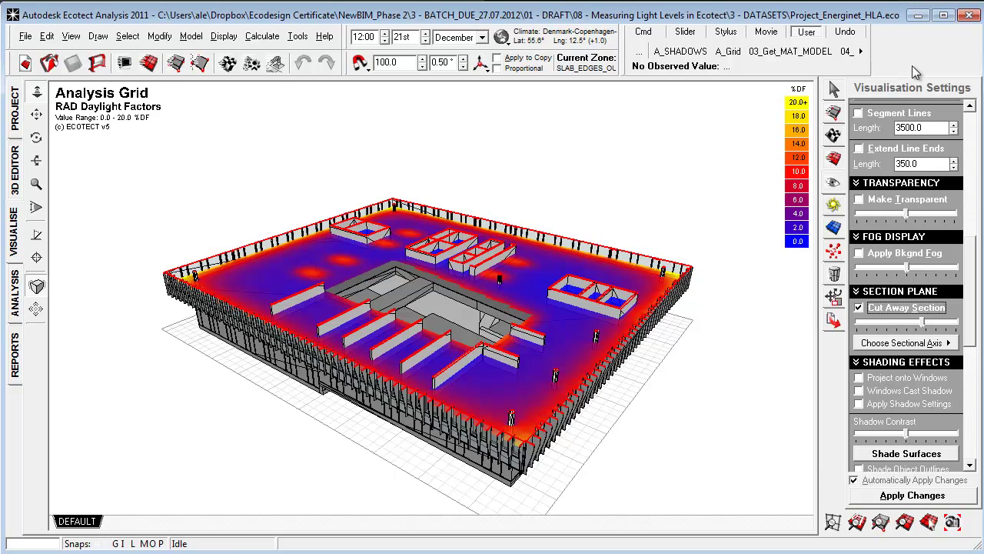
Step: Close the Energinet building model, leaving the Rubow model open
click(966, 17)
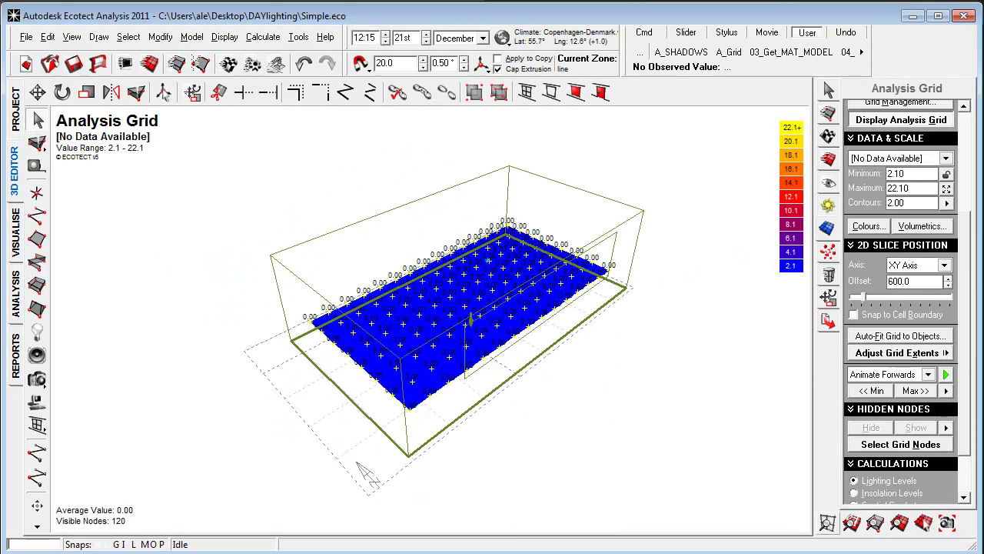
Step: Switch Simple.eco to the rendered Visualise view and orbit around its 120-node analysis grid
right_drag(553, 346, 650, 350)
key(ctrl+3)
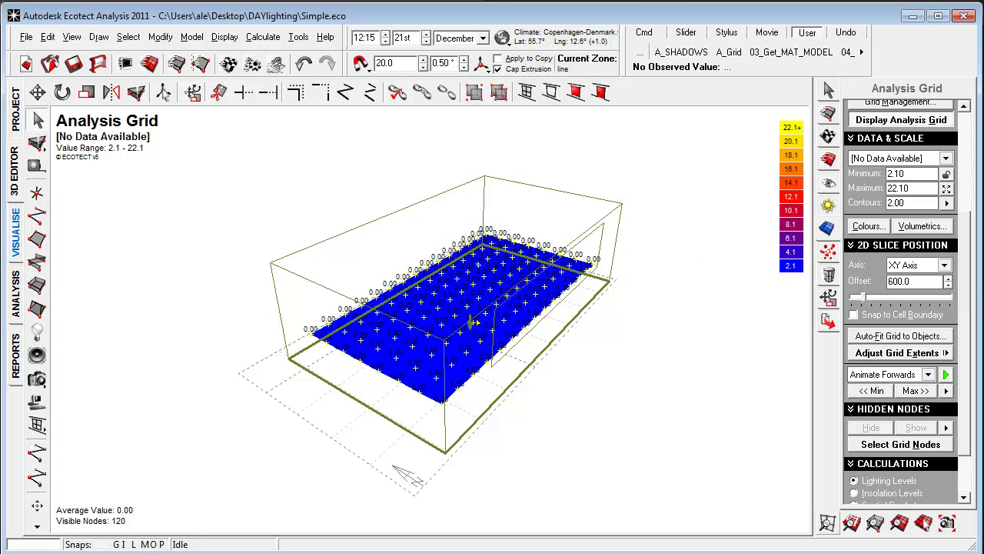
middle_drag(506, 316, 500, 367)
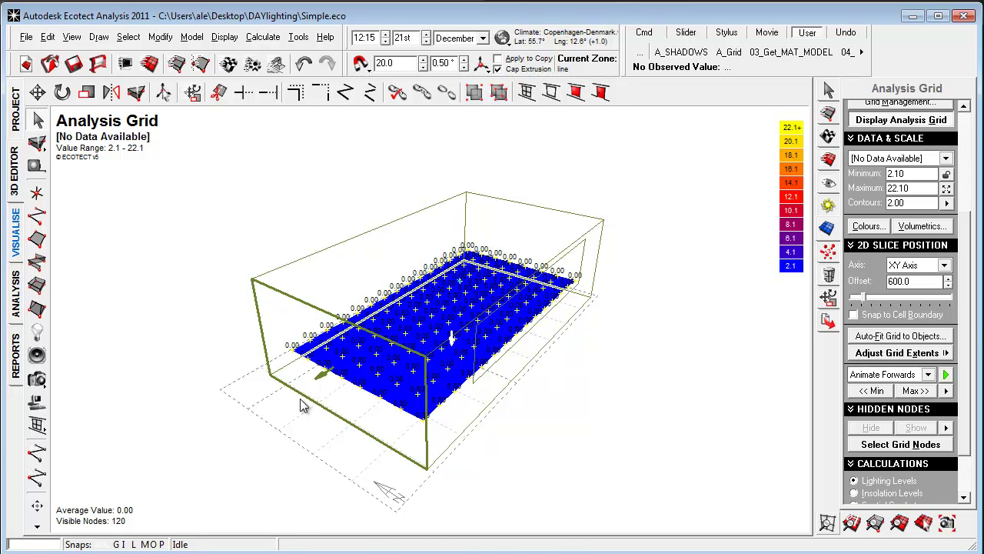
right_drag(302, 405, 348, 428)
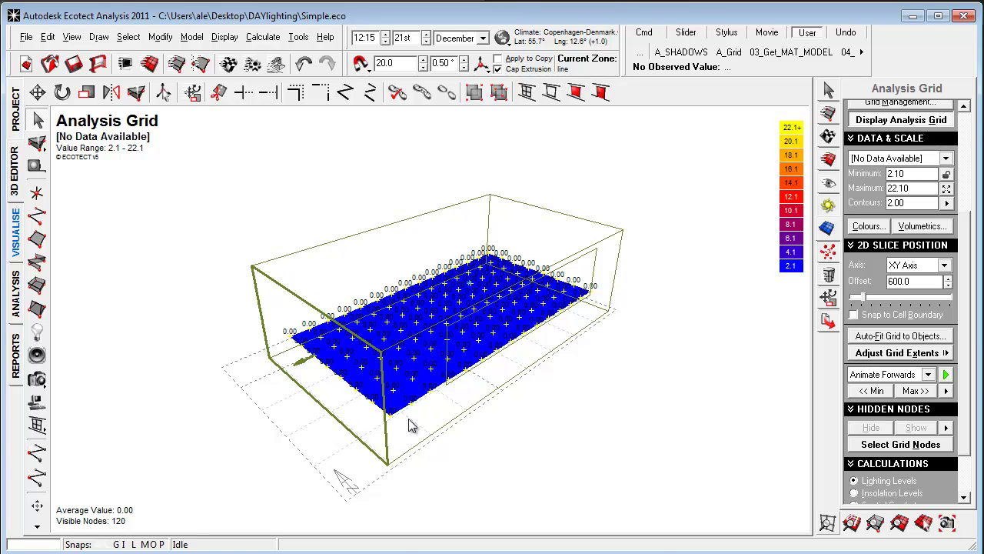
right_drag(344, 376, 312, 382)
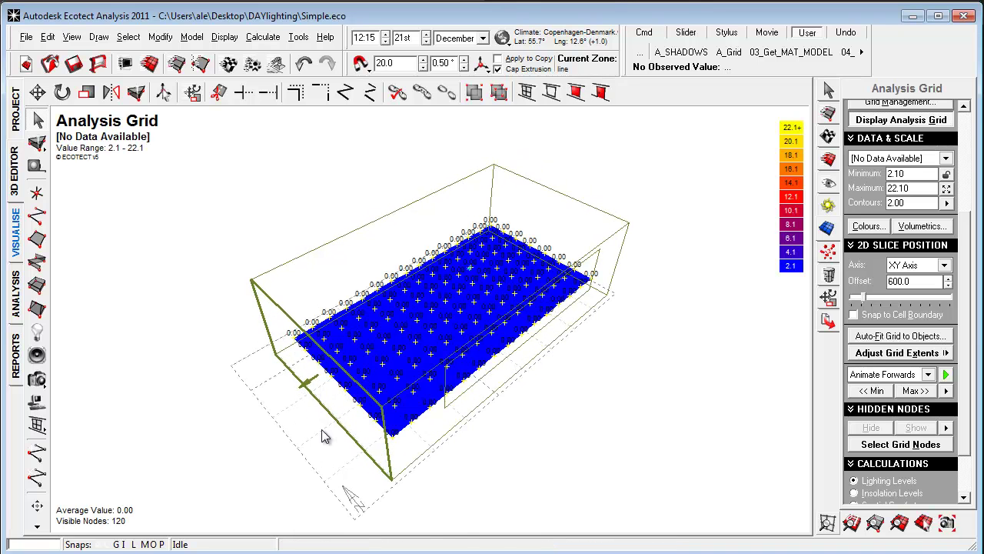
right_drag(481, 343, 433, 415)
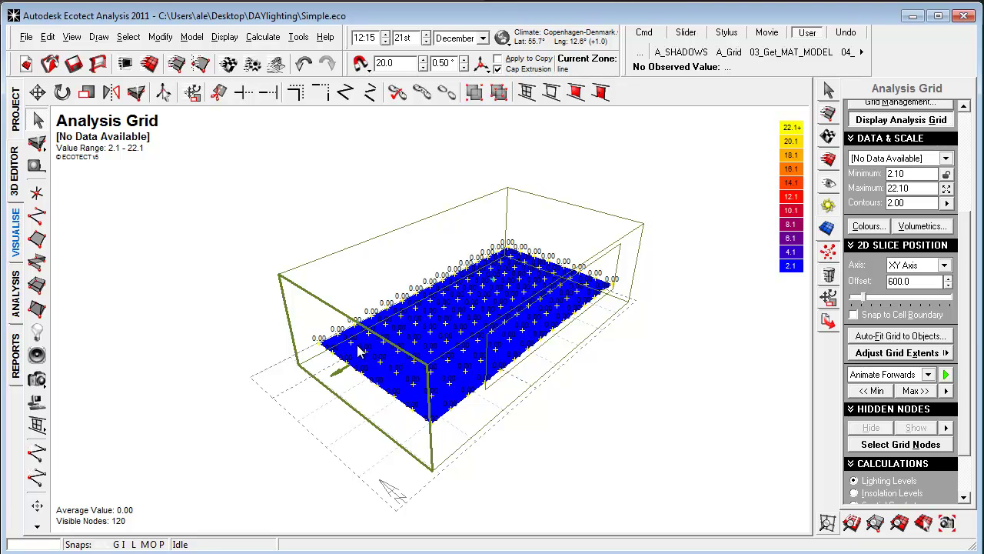
right_drag(444, 382, 462, 417)
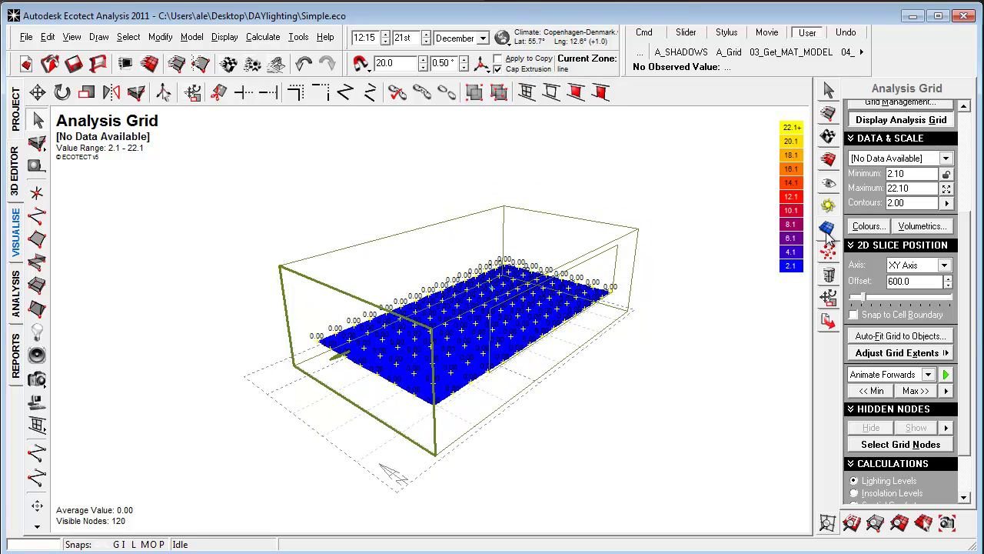
Step: Select the room floor and auto-fit the grid to it with 400 X edge inset and 500 X cell size
click(826, 228)
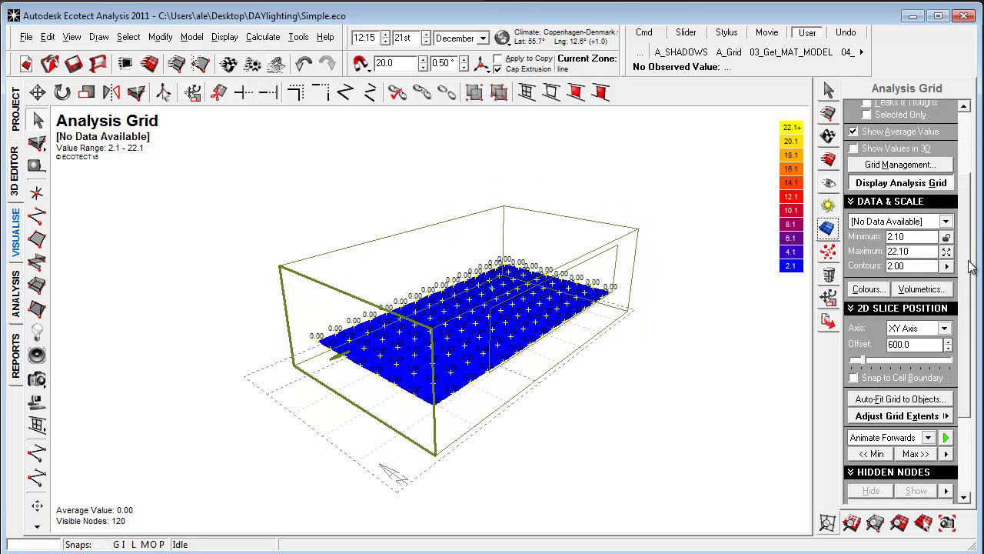
click(478, 431)
mouse_move(486, 431)
middle_down()
mouse_move(487, 451)
mouse_move(474, 433)
middle_up()
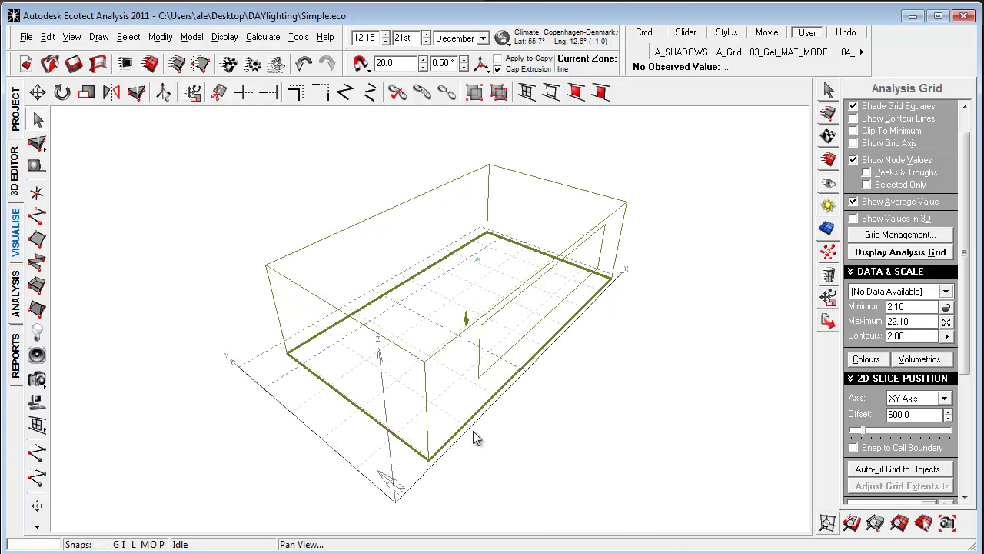
scroll(961, 369, down, 3)
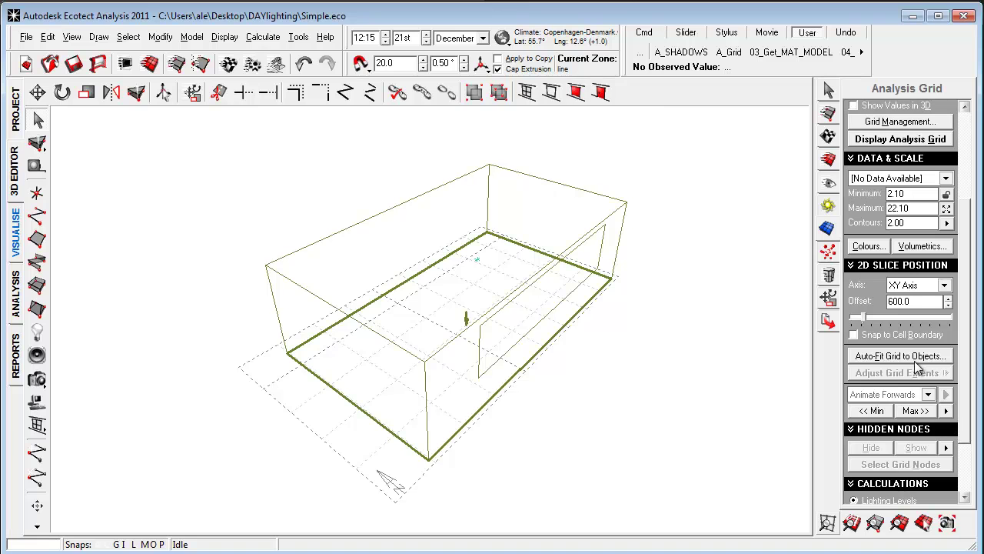
click(895, 357)
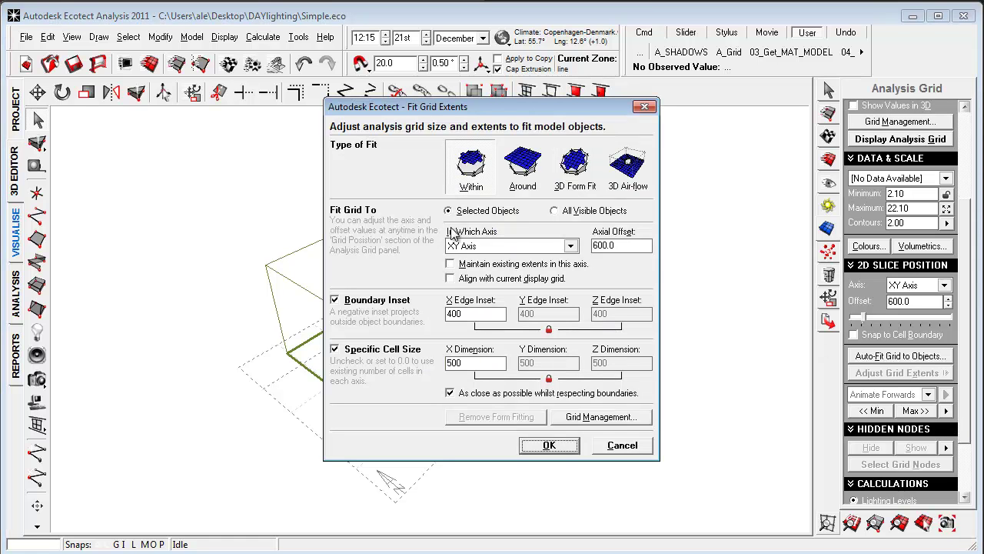
double_click(478, 310)
double_click(471, 368)
click(549, 445)
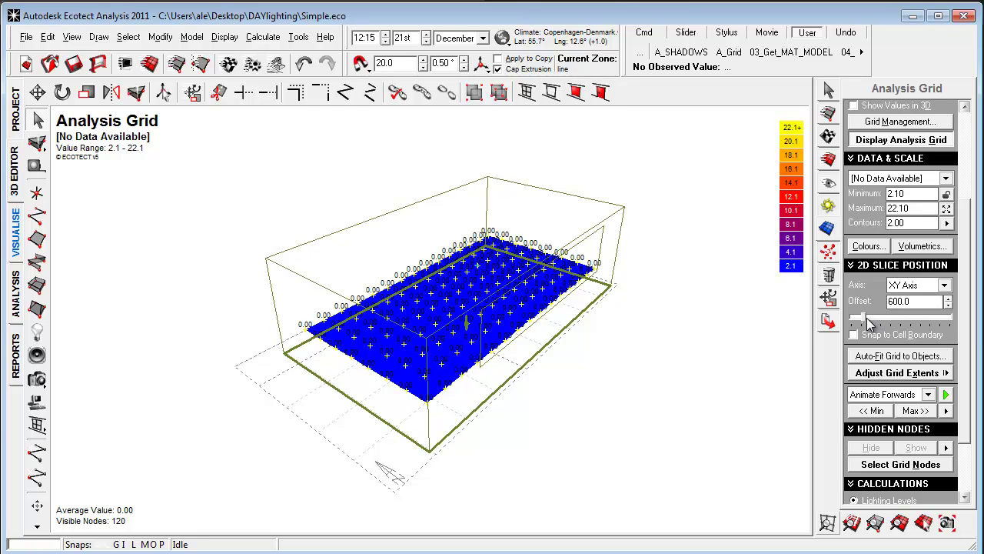
Step: Move the 2D slice position from offset 600 up to 760.0, then adjust the view slightly
mouse_move(868, 323)
mouse_down()
mouse_move(923, 326)
mouse_move(875, 325)
mouse_up()
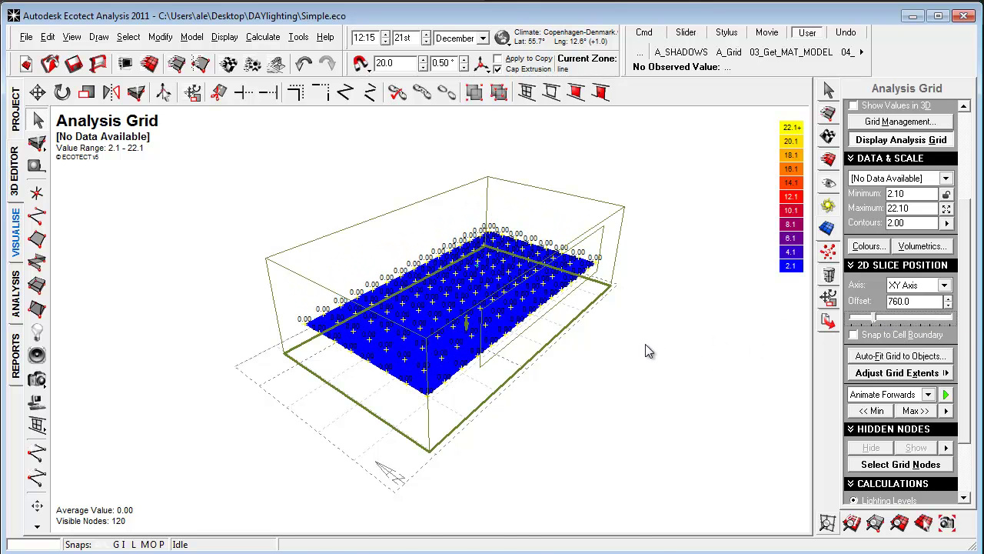
right_drag(645, 344, 714, 340)
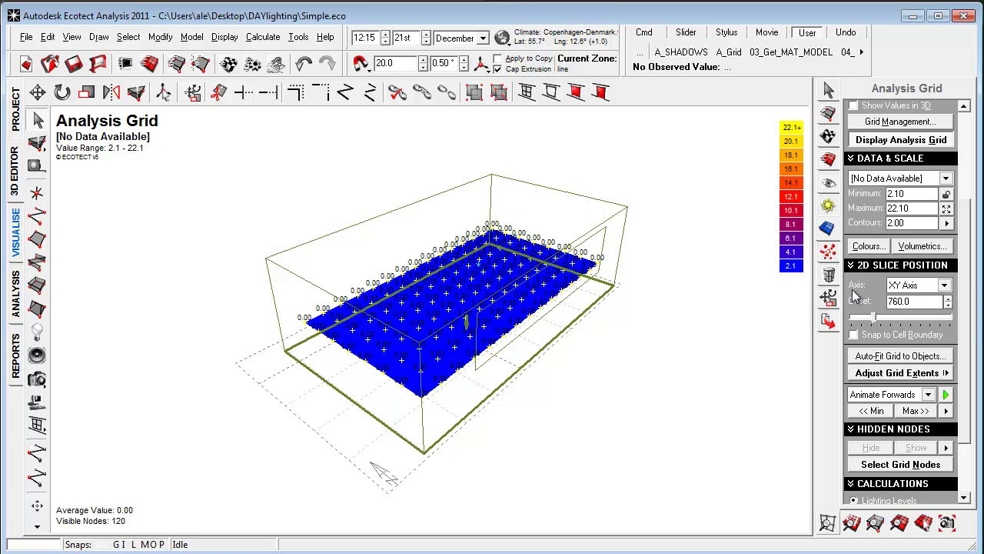
scroll(967, 260, up, 1)
scroll(967, 260, up, 3)
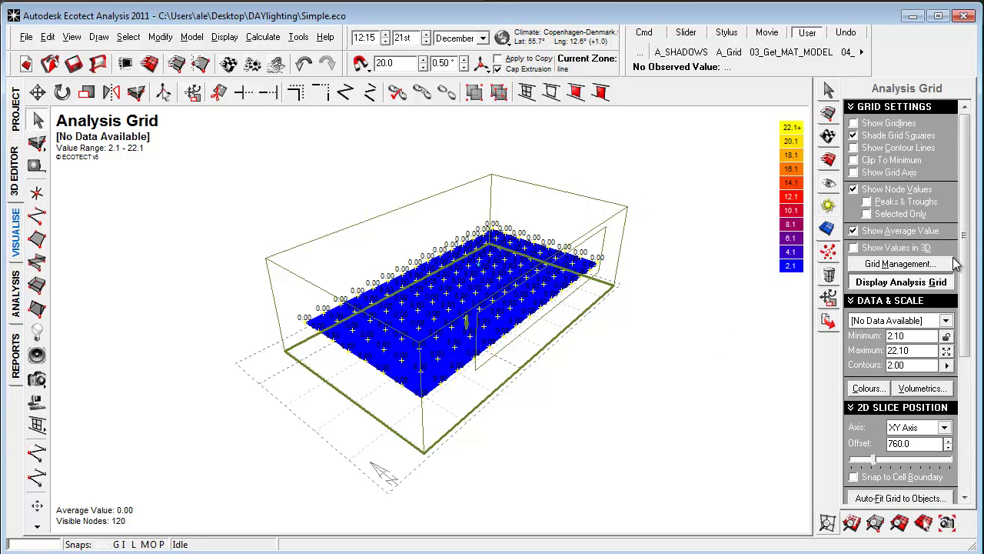
scroll(961, 265, down, 6)
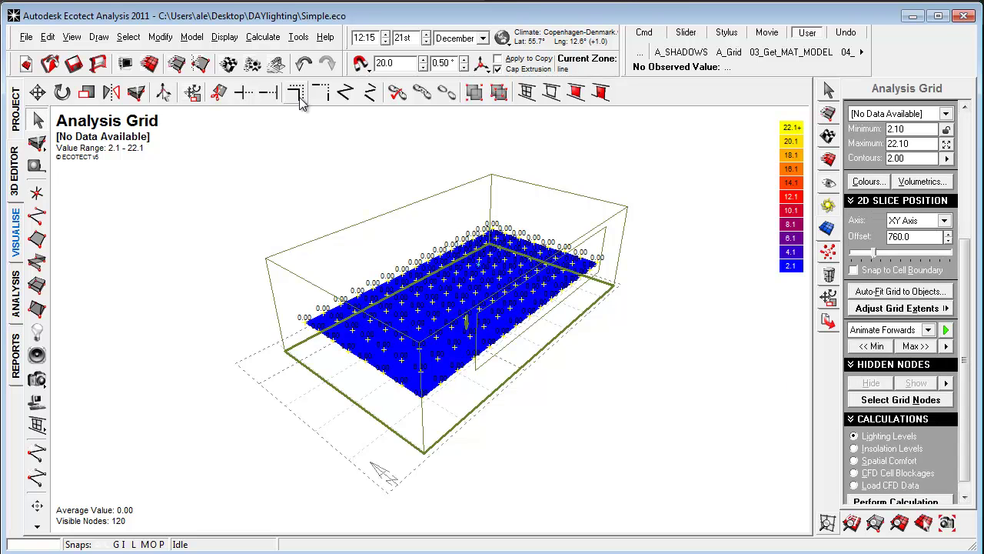
Step: Start the lighting Calculation Wizard and tick 'Use Full 3D Extents of Analysis Grid' before the sky step
click(263, 37)
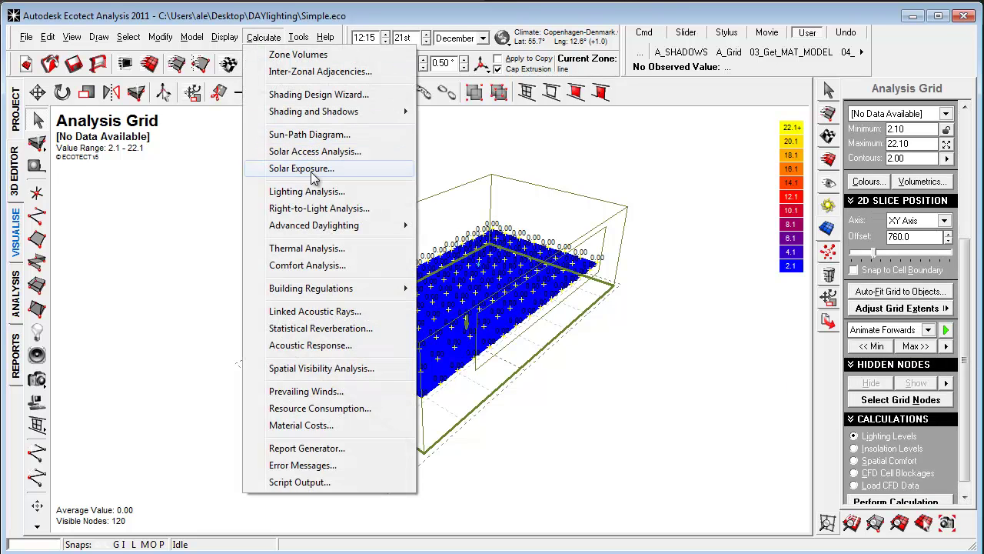
click(318, 193)
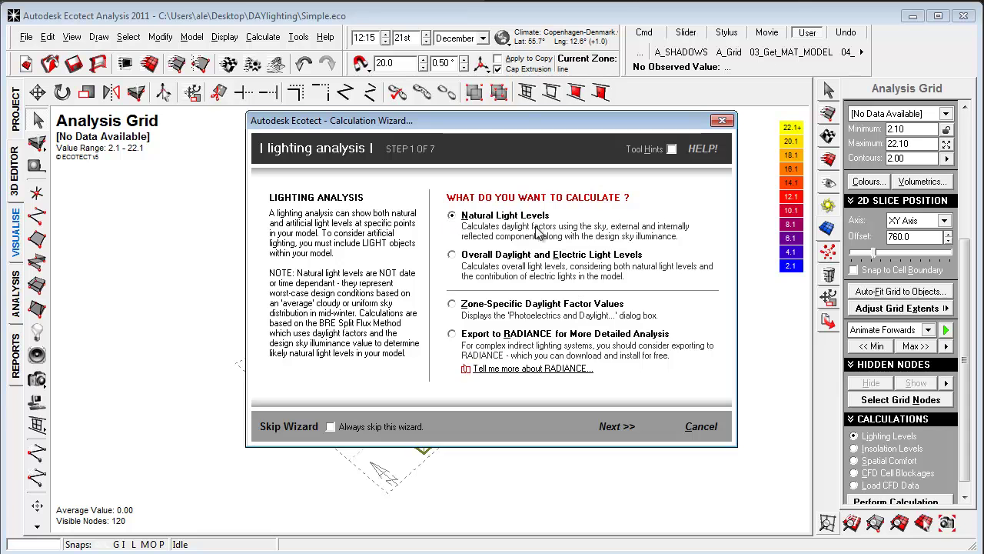
click(616, 426)
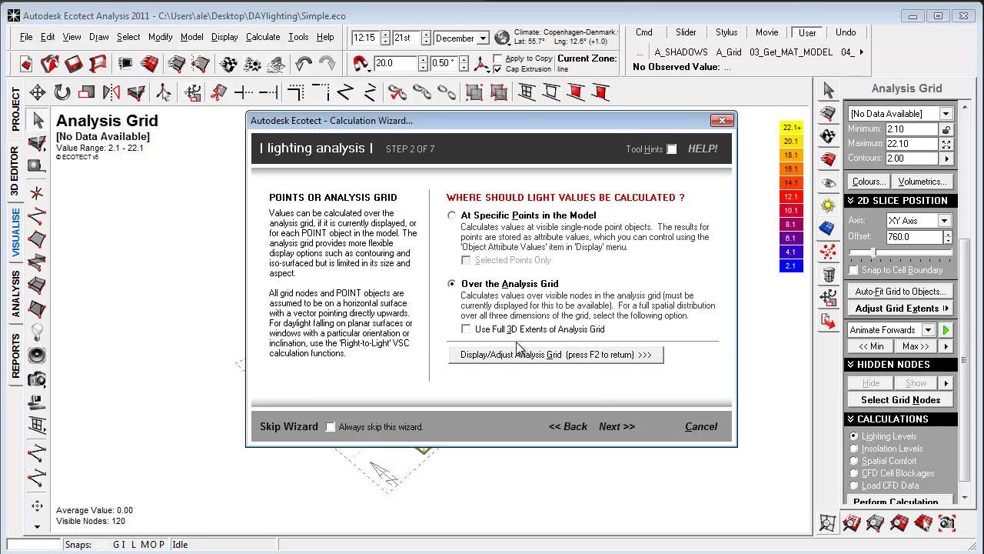
click(467, 330)
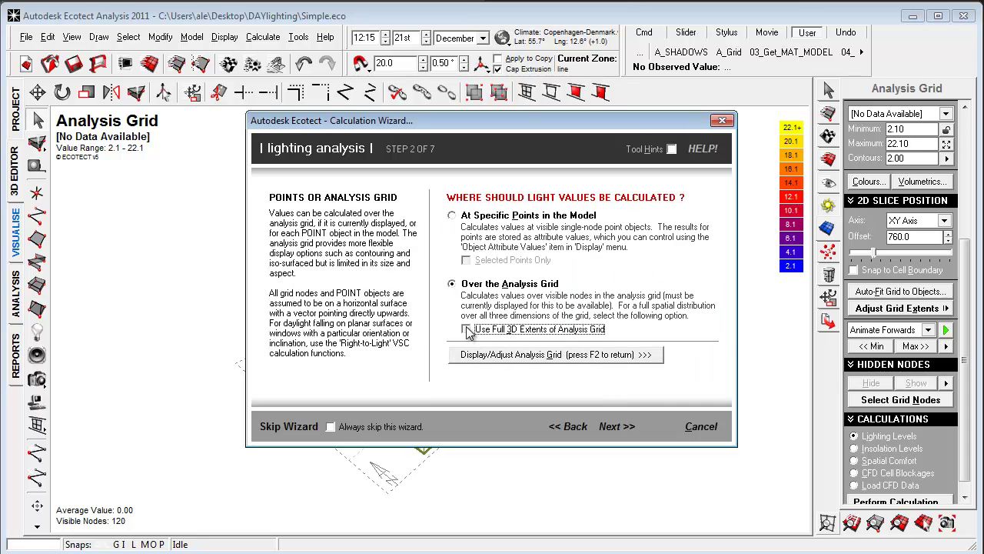
click(609, 429)
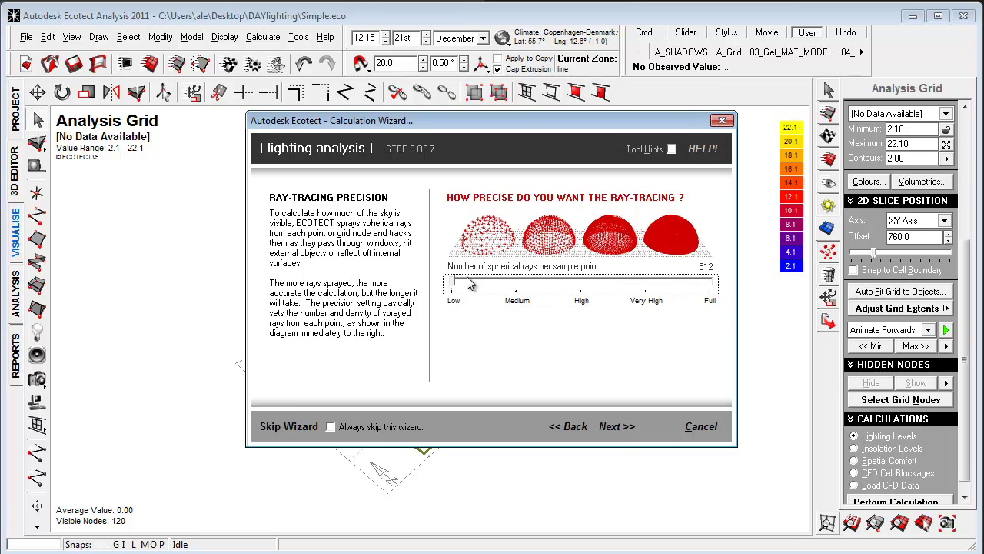
click(613, 429)
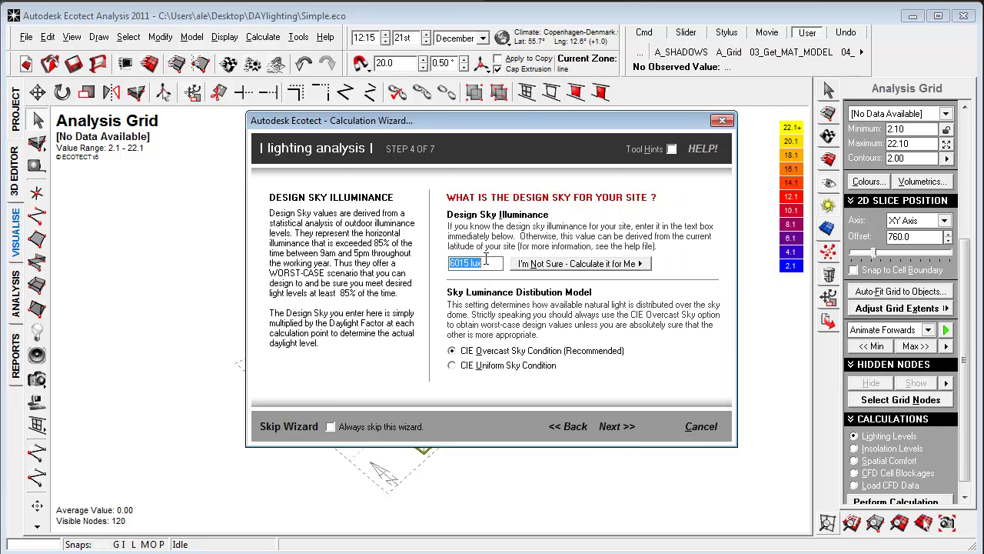
Step: Calculate sky illuminance from model latitude, then run the daylight factor calculation through steps 5–7
click(558, 264)
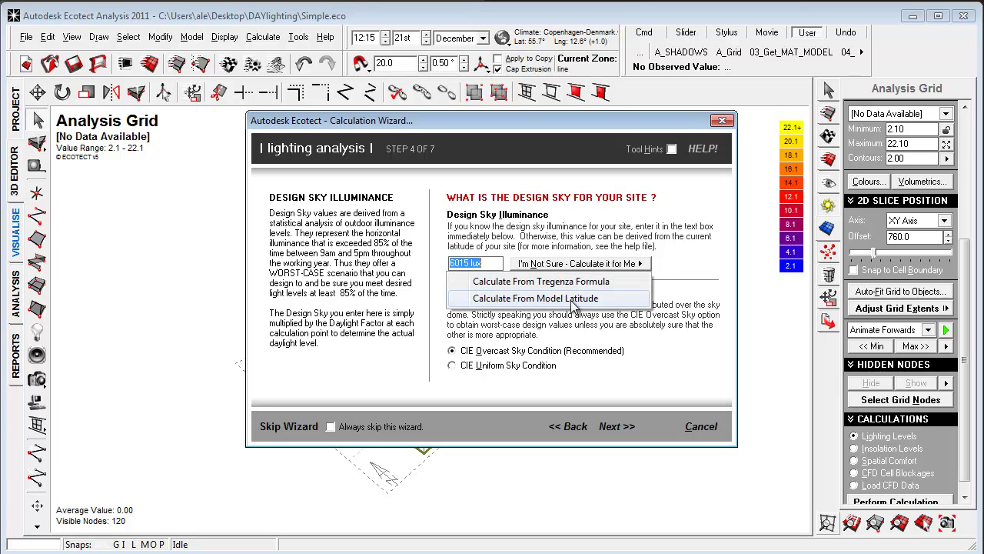
click(571, 302)
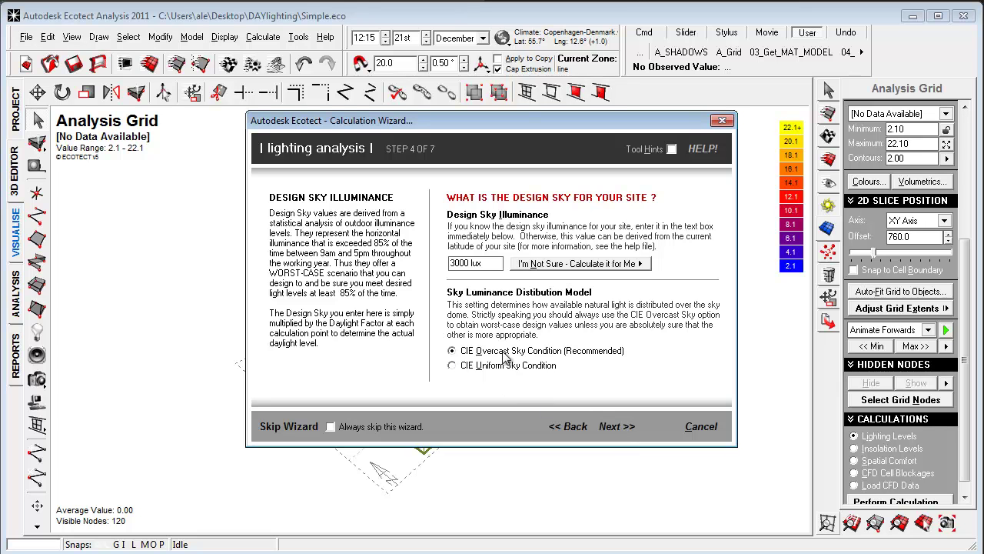
click(616, 427)
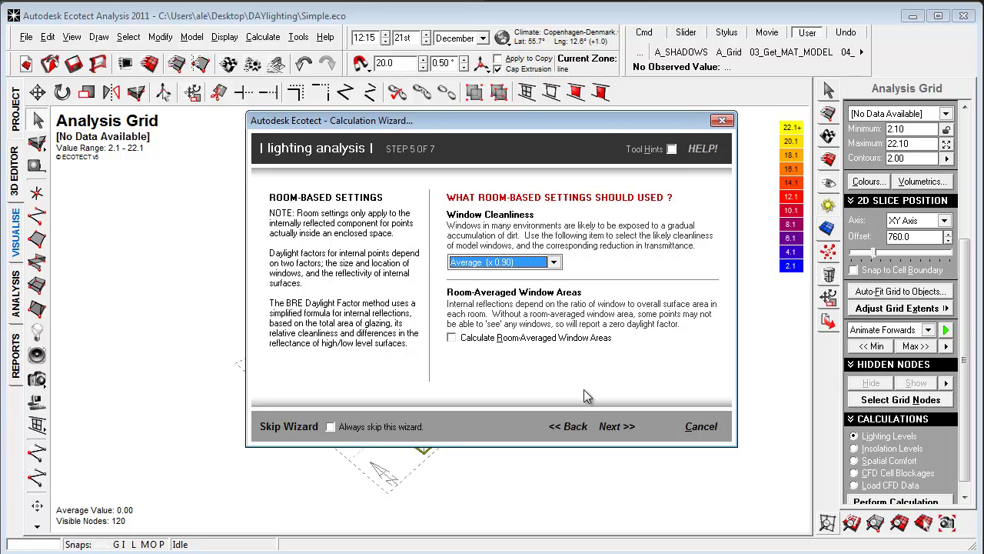
click(616, 427)
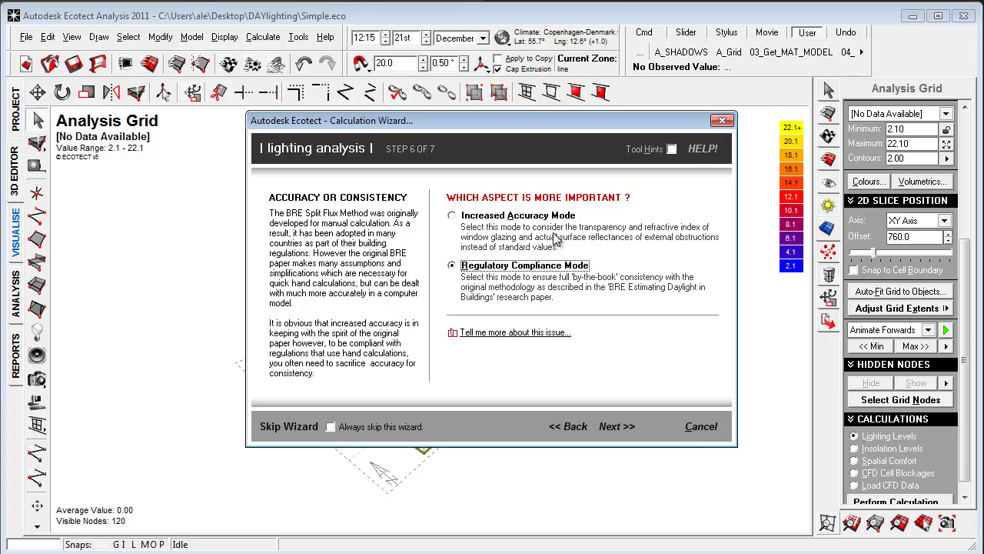
click(615, 430)
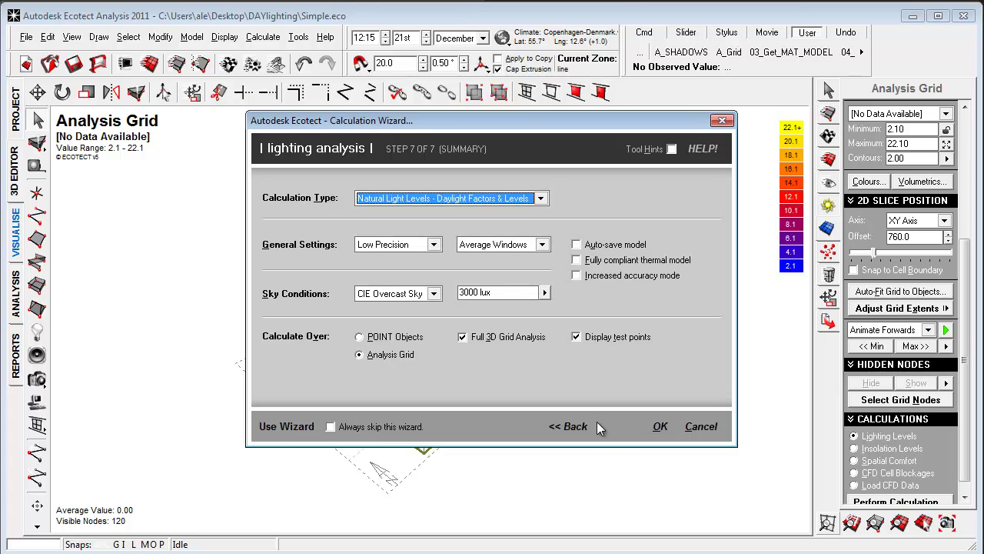
click(659, 426)
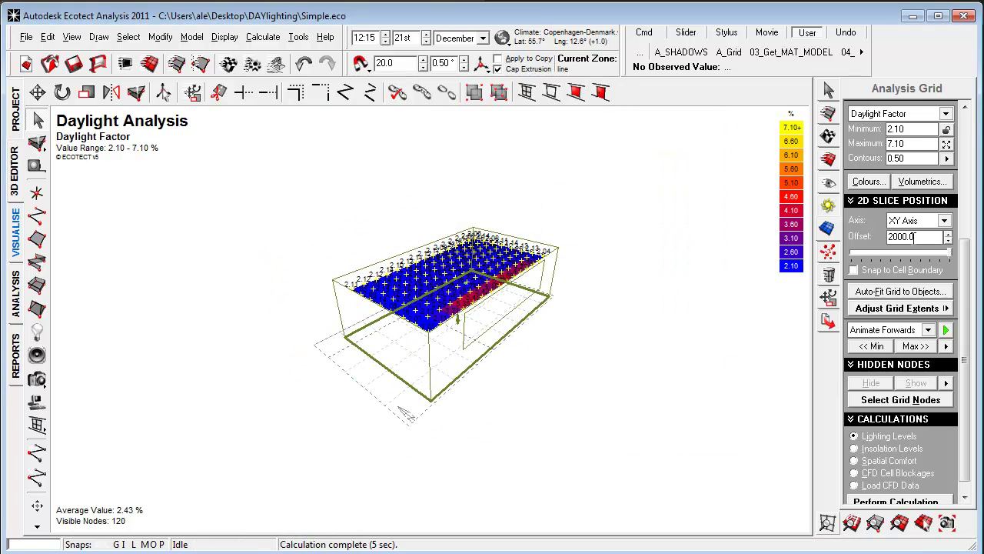
Step: Check the grid's Z start and size in Grid Management, then lower the slice offset to 560
scroll(958, 297, up, 3)
click(915, 191)
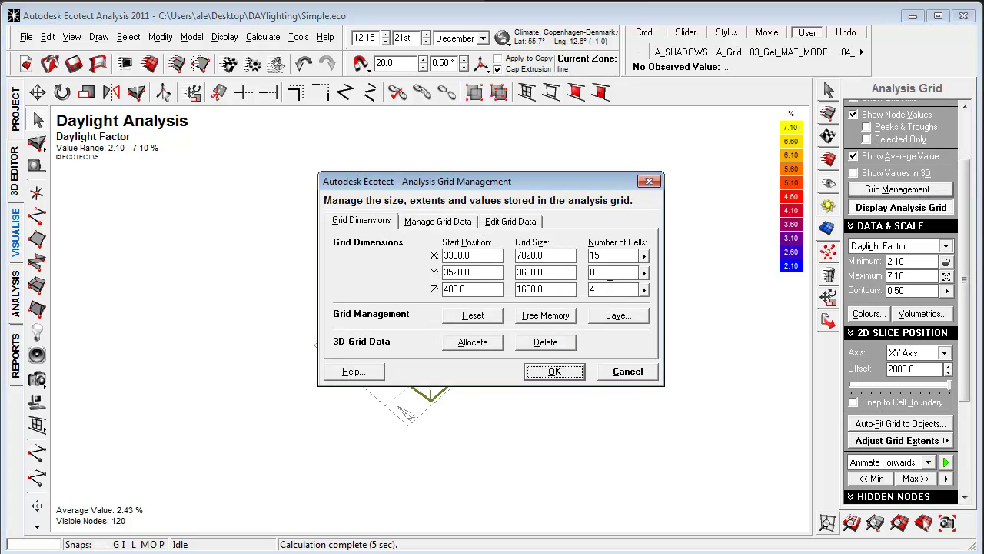
double_click(477, 289)
drag(544, 289, 529, 286)
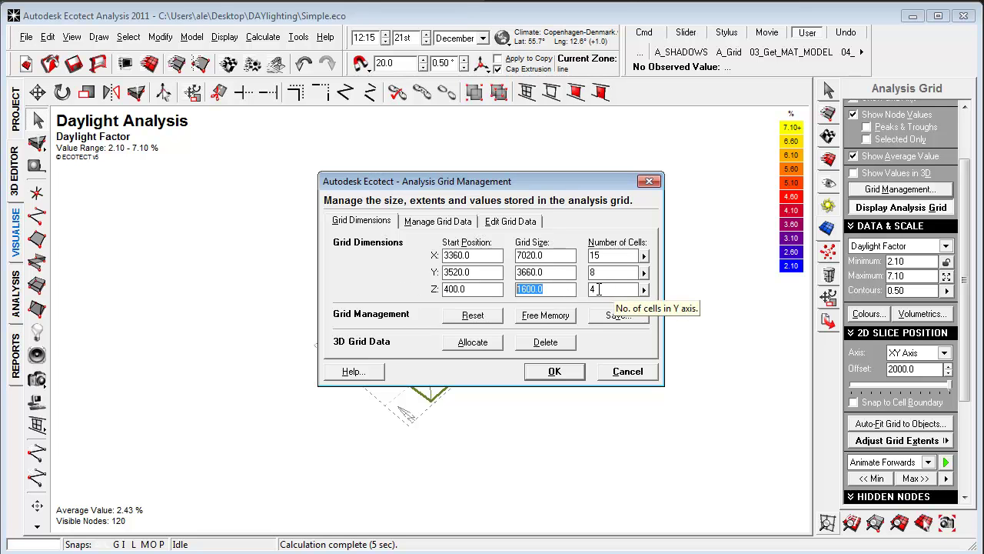
click(627, 371)
drag(944, 385, 807, 383)
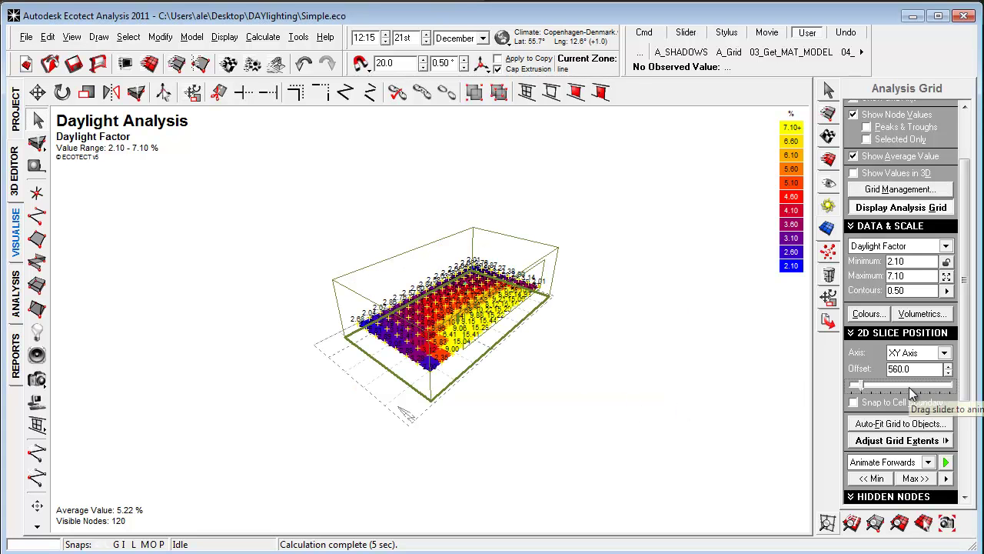
Step: Raise the daylight slice to an 800.0 offset and zoom in on the grid
click(884, 388)
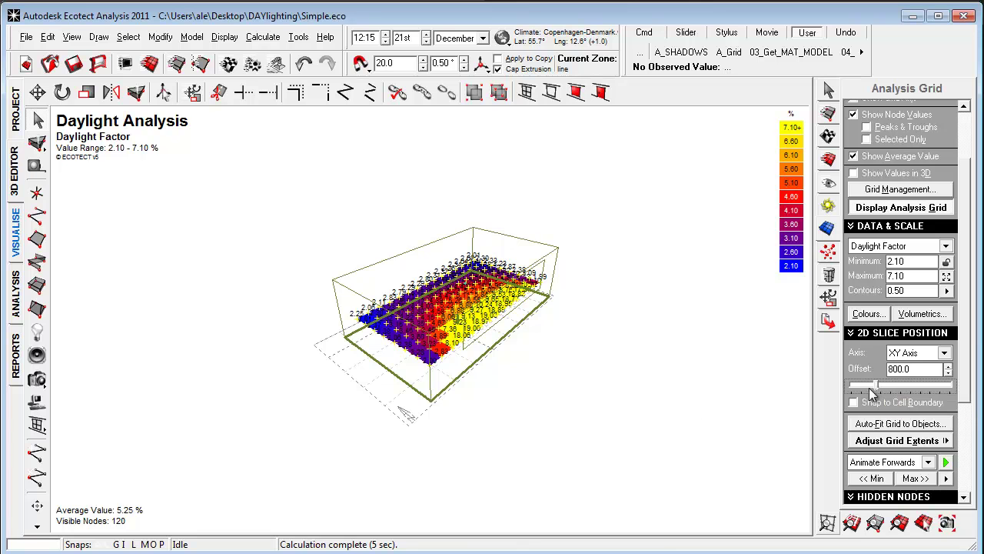
shift+right_drag(418, 438, 561, 348)
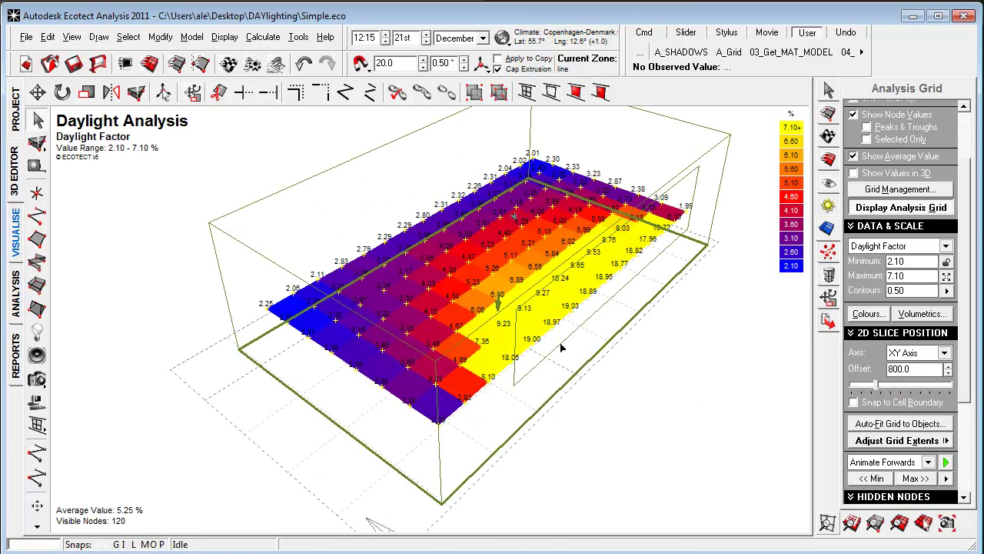
drag(964, 242, 961, 170)
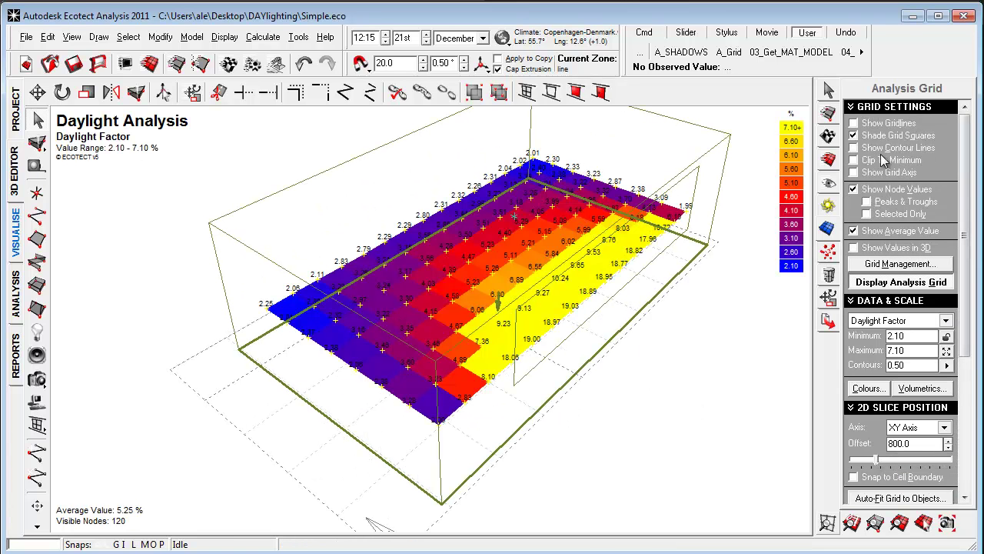
Step: Draw the grid as shaded contours, briefly trying gridlines and minimum-value clipping
click(854, 124)
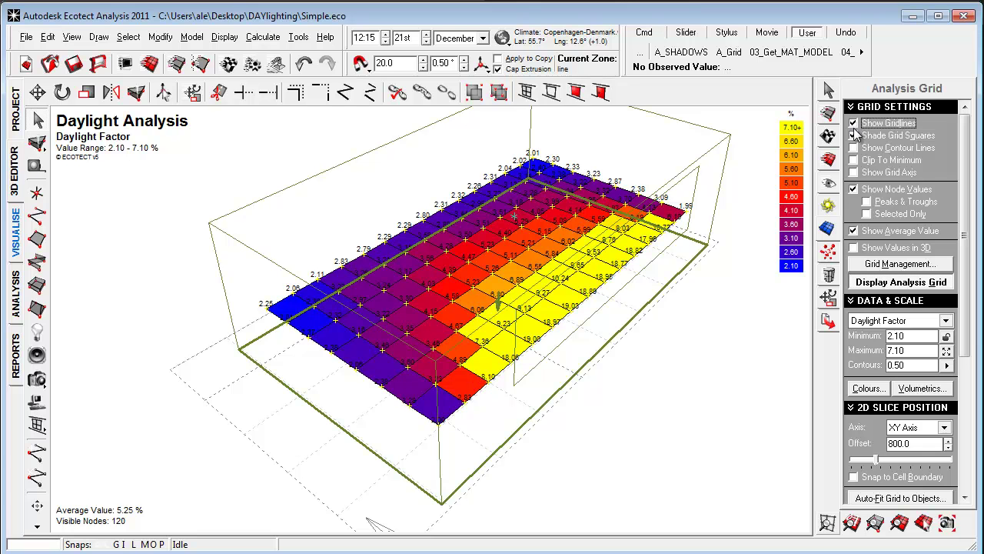
click(854, 124)
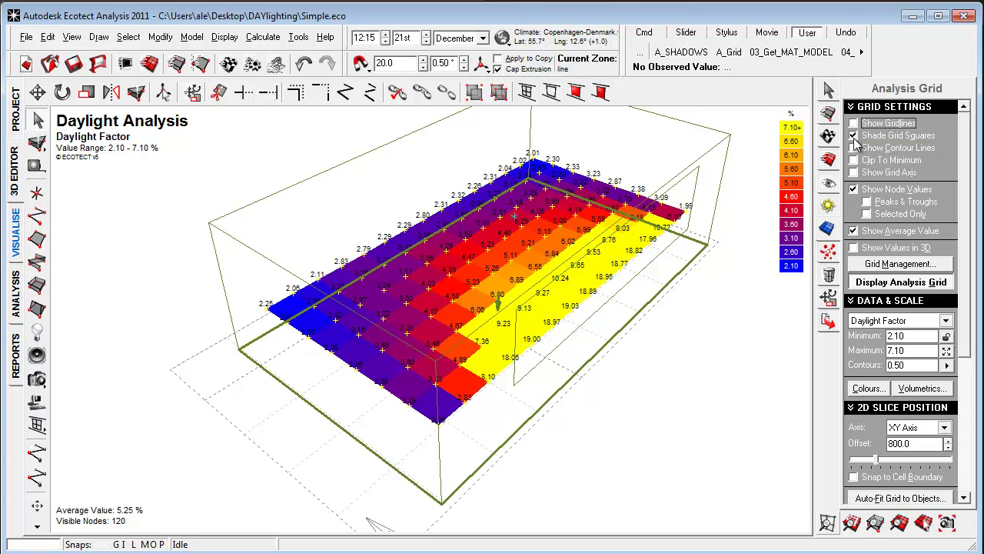
click(853, 136)
click(854, 136)
click(854, 148)
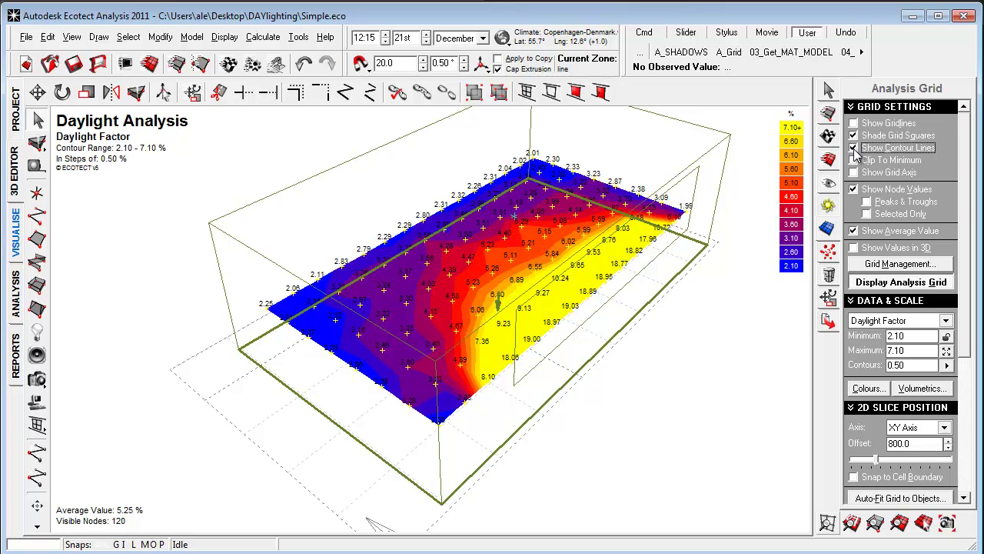
click(853, 160)
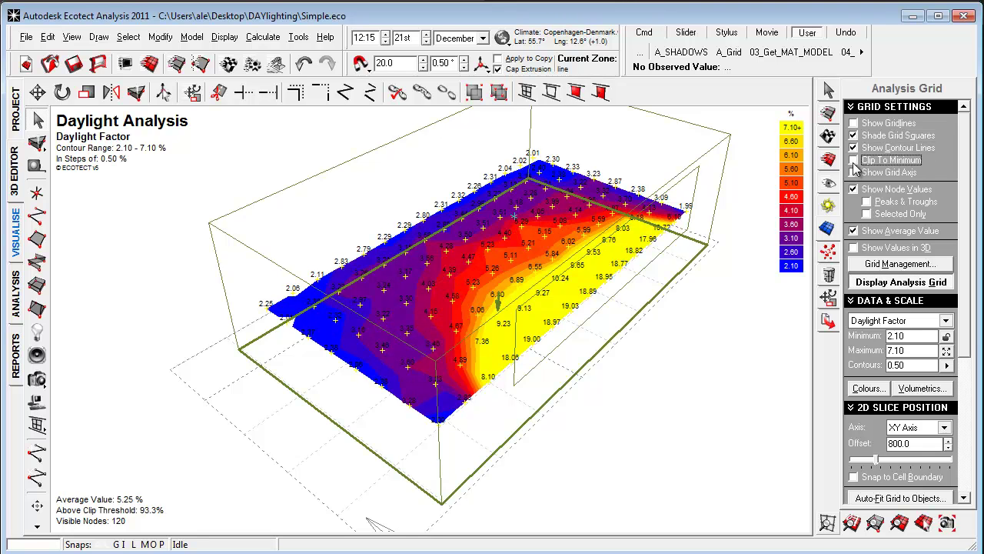
click(854, 162)
Step: Try a scale minimum of 5.00, then reset the scale to 0.00–7.10 %
drag(928, 340, 864, 339)
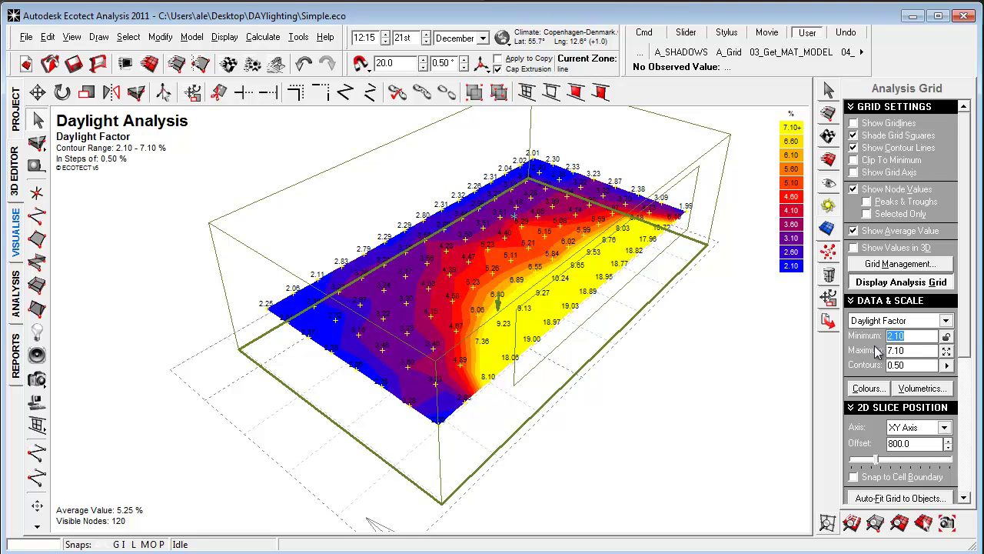
text(5)
key(Return)
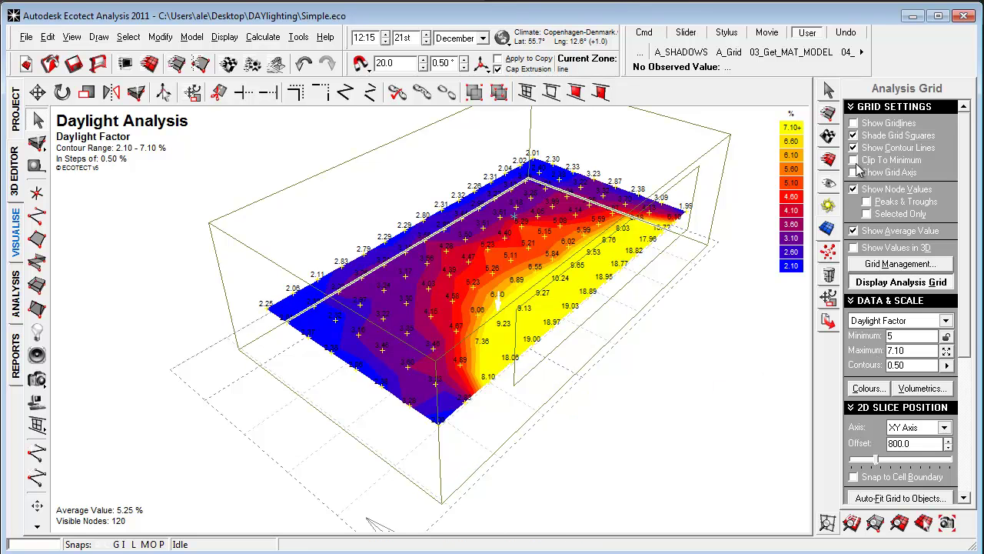
click(854, 161)
click(854, 161)
click(909, 336)
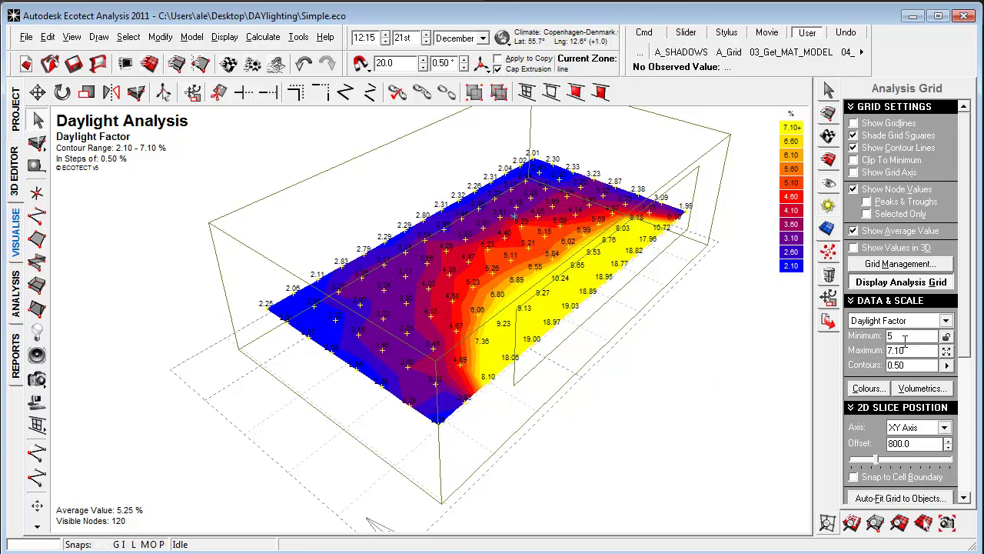
key(Return)
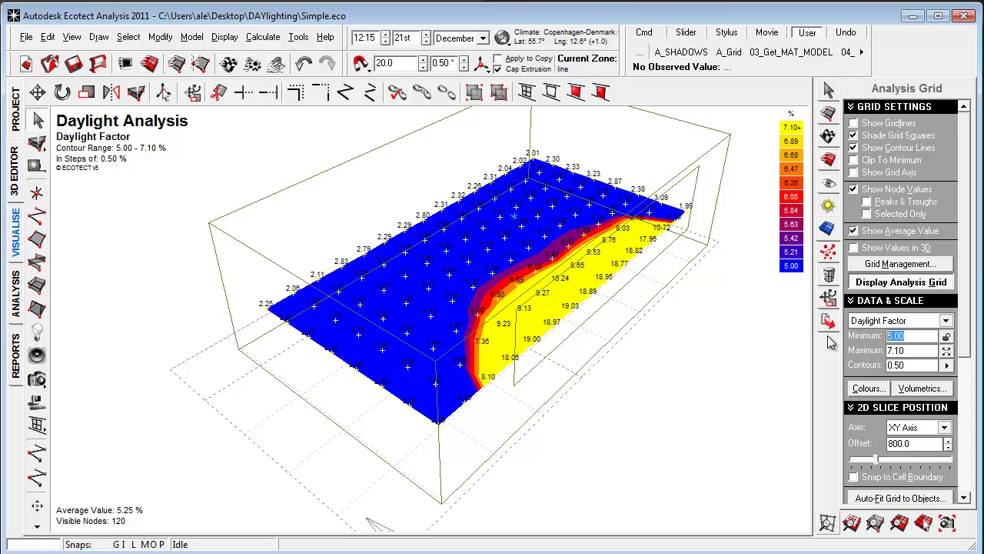
key(Return)
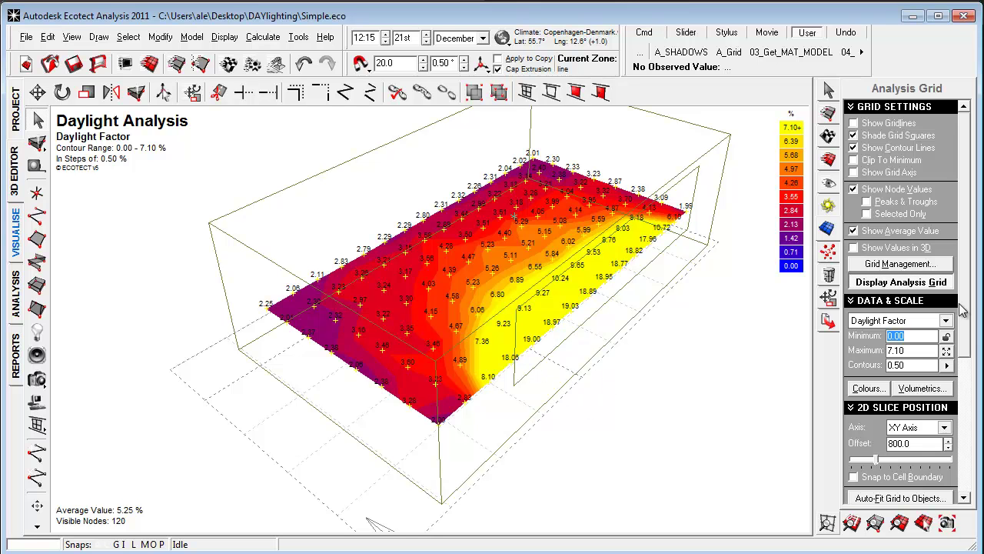
scroll(961, 307, down, 5)
scroll(968, 304, up, 5)
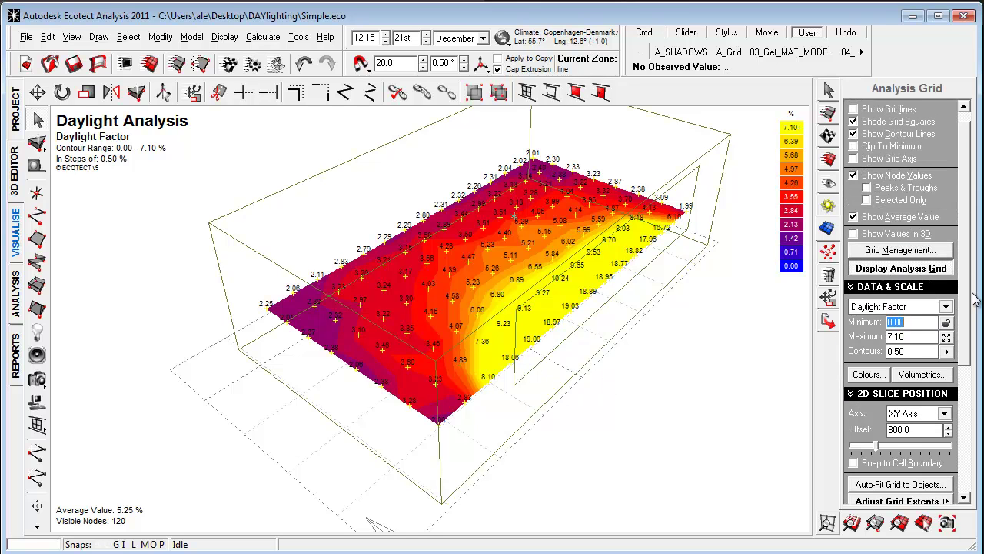
click(921, 374)
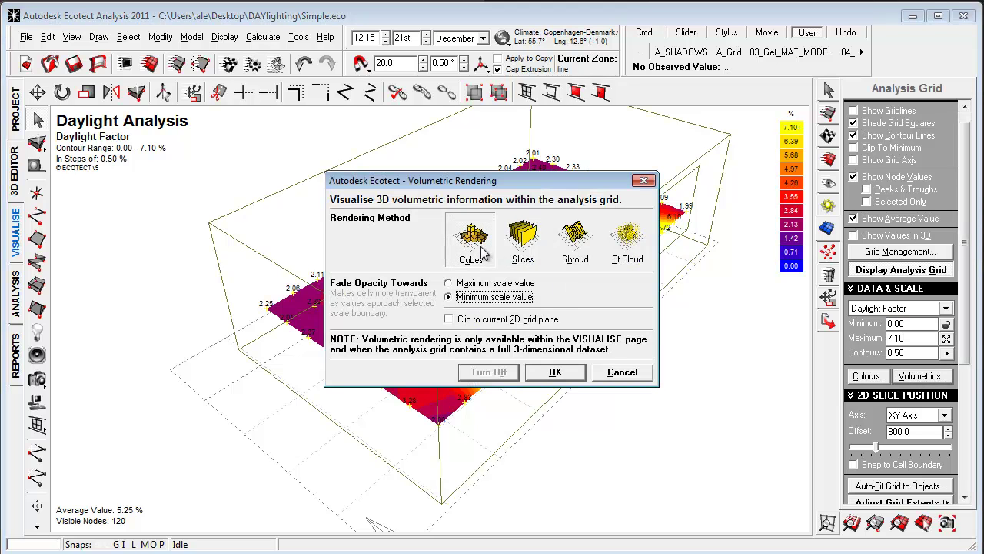
click(555, 371)
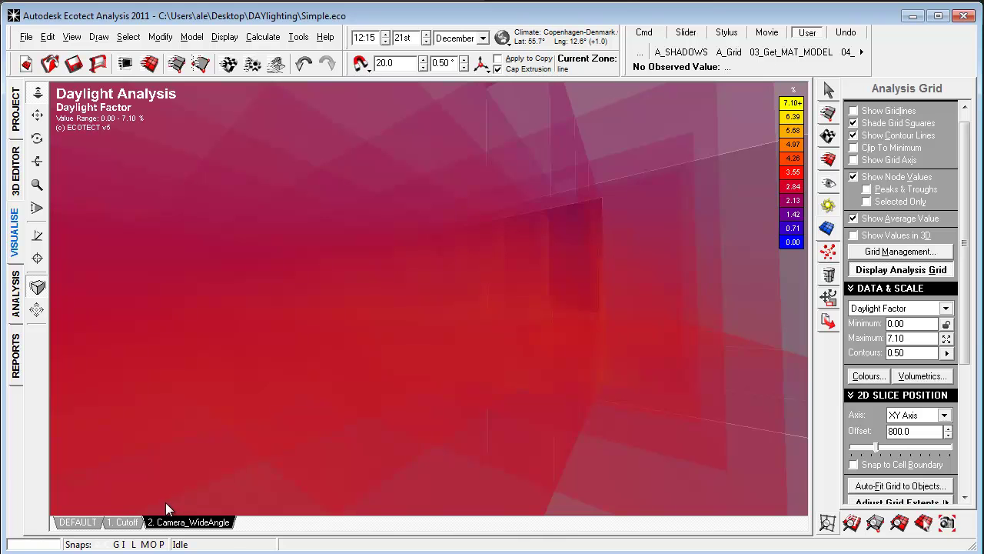
double_click(80, 524)
click(740, 420)
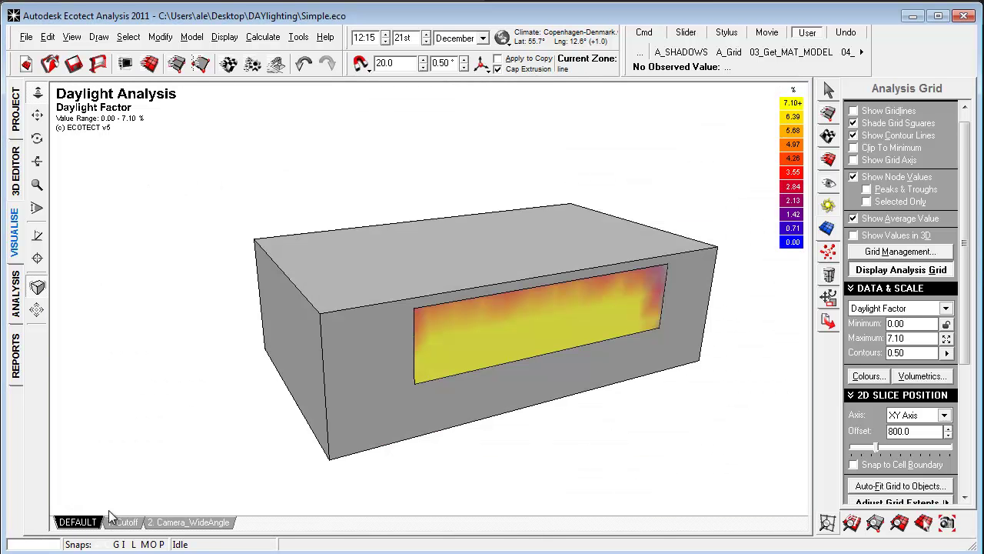
mouse_move(507, 287)
right_down()
mouse_move(496, 396)
mouse_move(496, 336)
mouse_move(527, 347)
mouse_move(561, 403)
right_up()
click(15, 169)
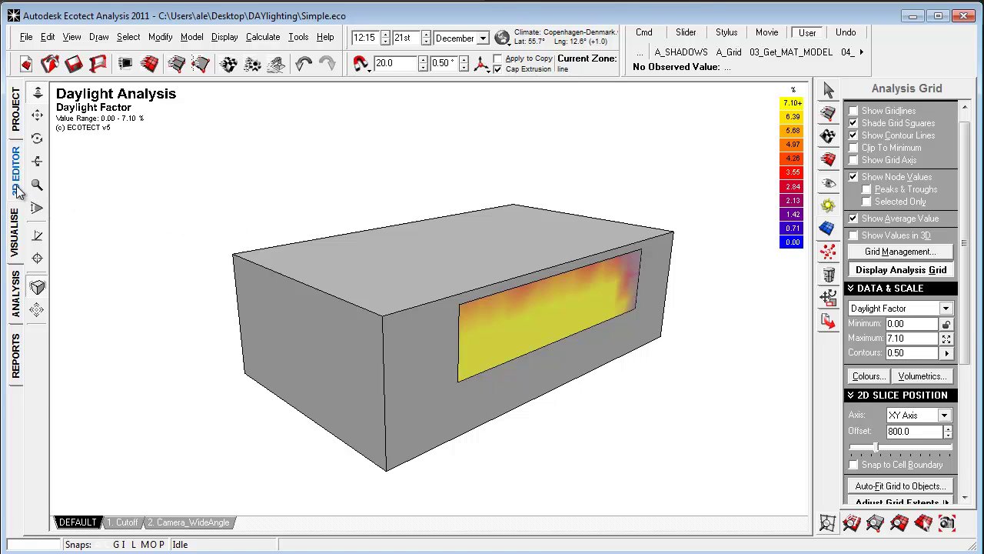
Step: Show Daylighting Levels in lux as a 3D height field with the slice lowered to 460.0
click(855, 236)
drag(876, 446, 852, 447)
middle_drag(269, 435, 515, 428)
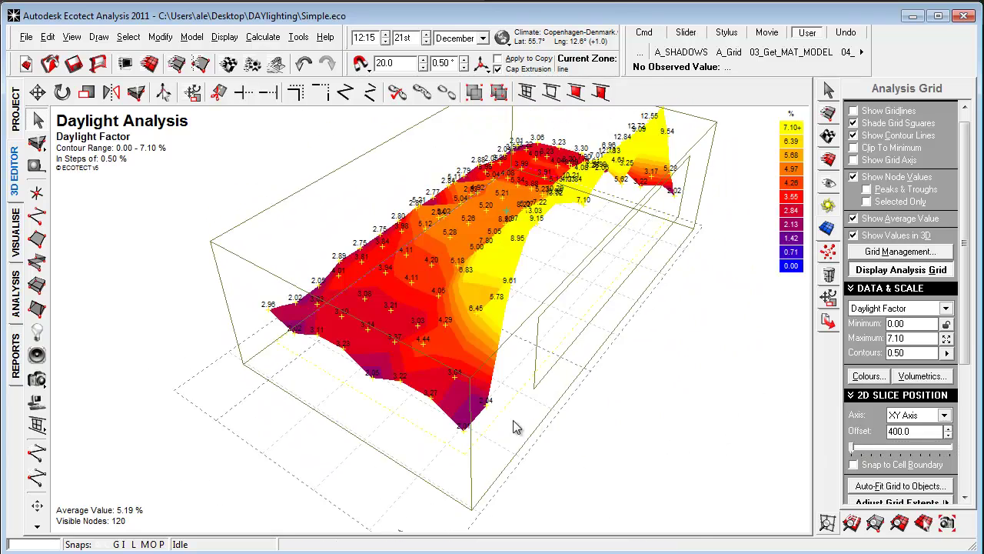
click(907, 310)
click(908, 330)
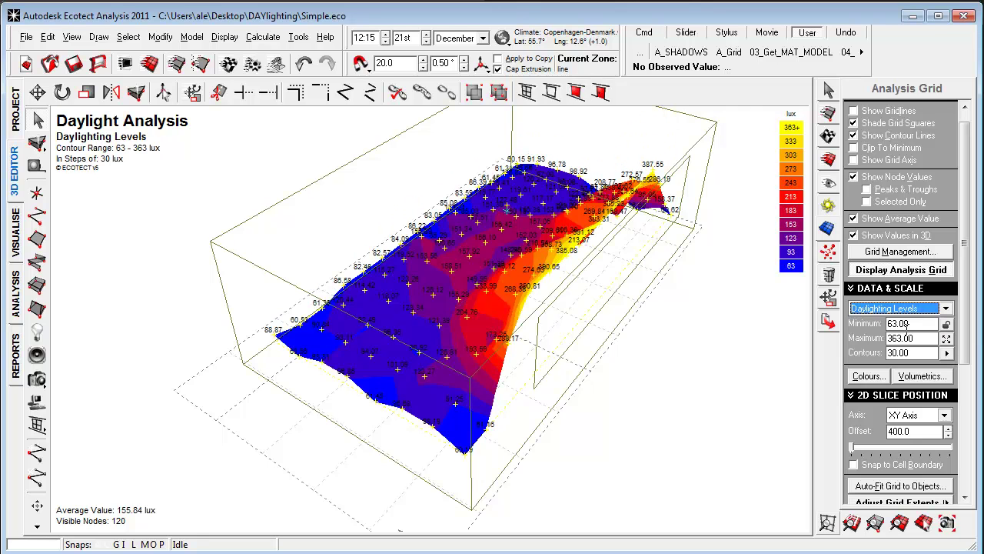
middle_drag(333, 411, 504, 419)
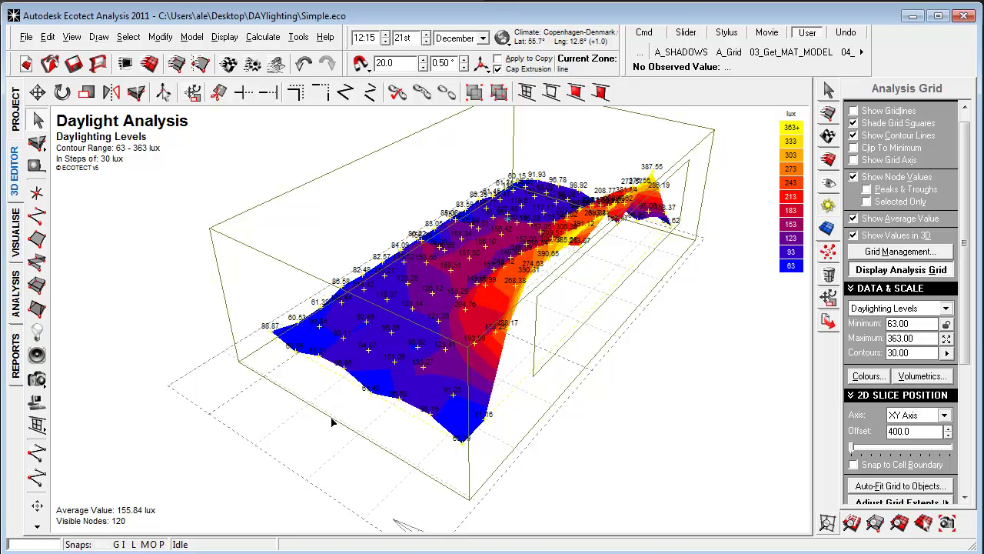
mouse_move(332, 422)
middle_down()
mouse_move(314, 417)
mouse_move(430, 374)
mouse_move(497, 391)
mouse_move(442, 374)
mouse_move(338, 411)
middle_up()
Step: Open and cancel the Model/Analysis Data import, then untick Show Values in 3D to flatten the lux grid
click(28, 39)
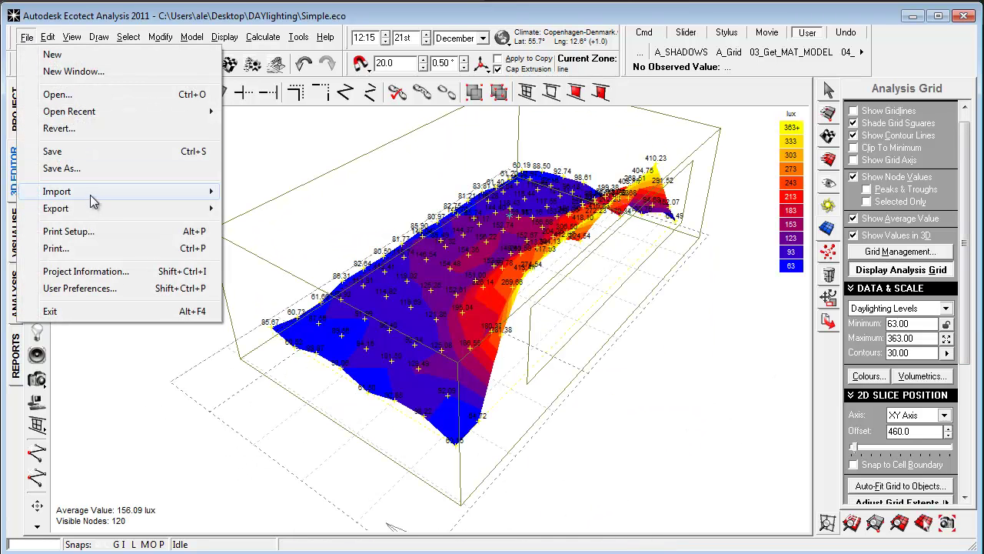
mouse_move(96, 193)
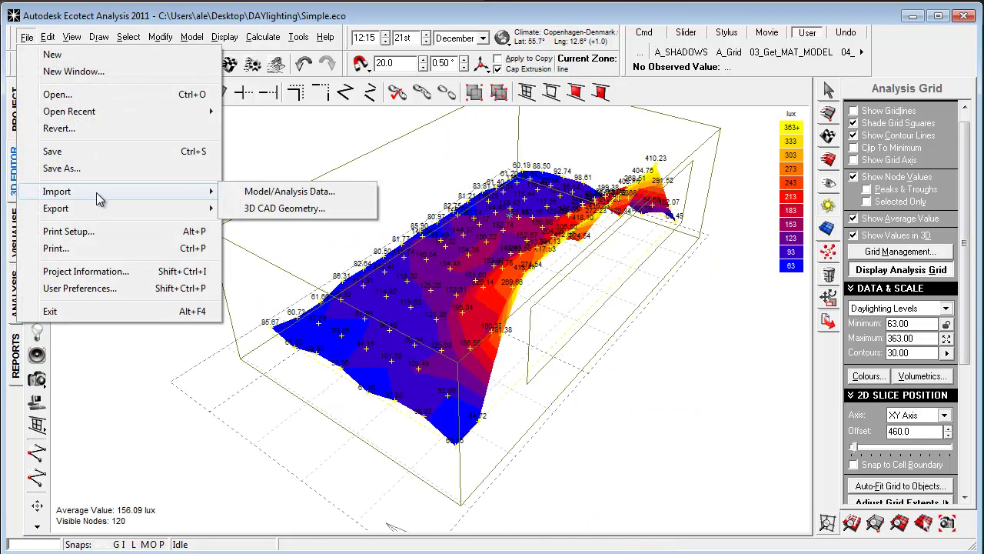
click(297, 197)
click(536, 457)
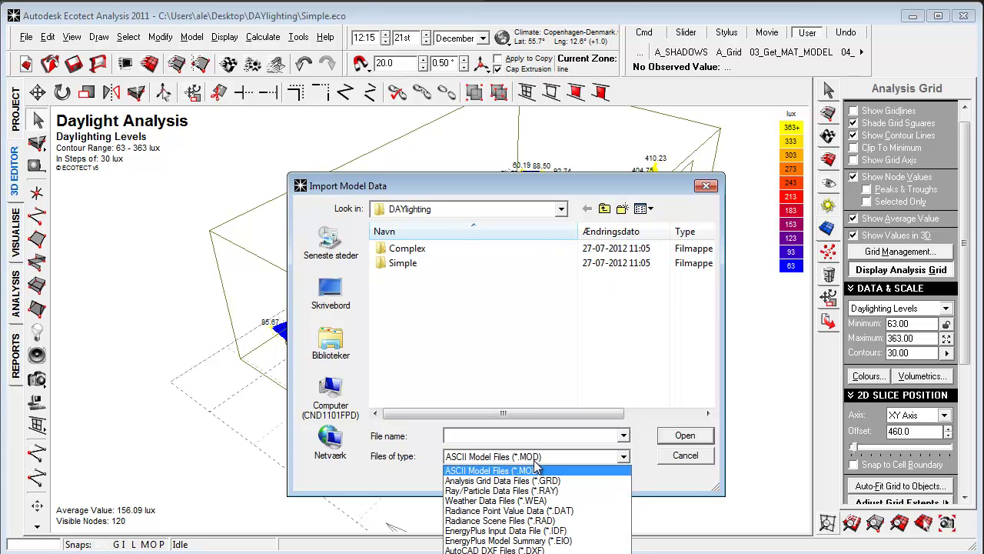
click(688, 457)
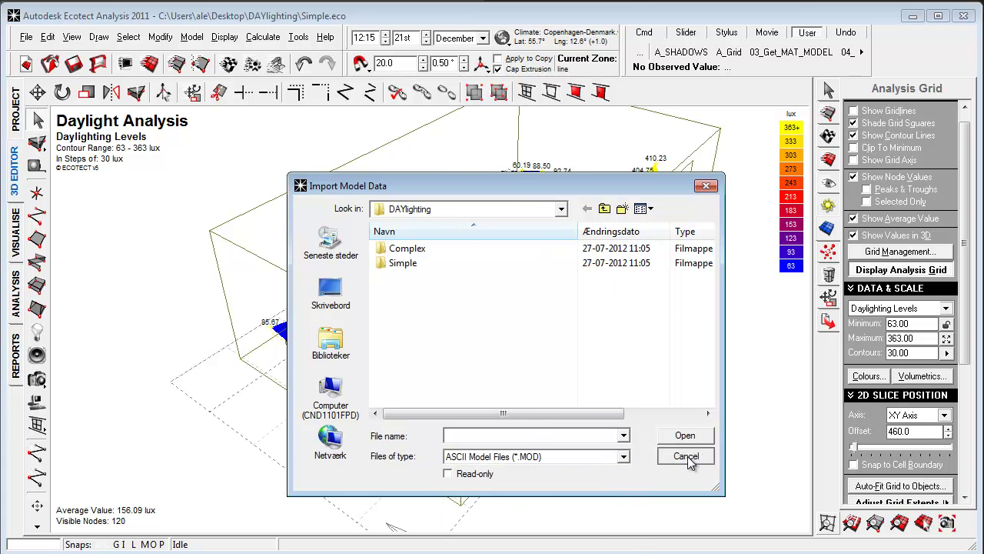
click(684, 456)
click(886, 236)
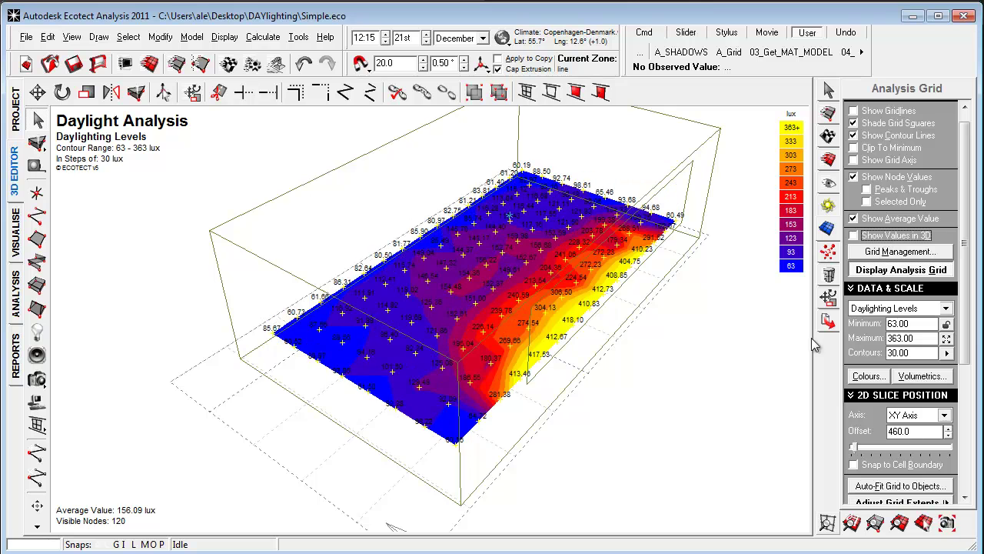
Step: Hide the analysis grid and select the window in the right wall
click(937, 271)
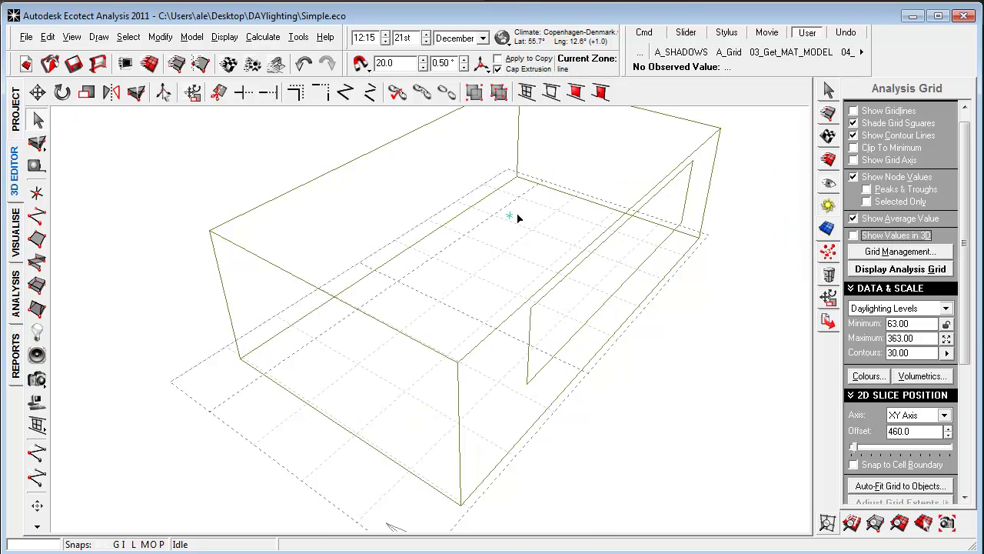
click(551, 304)
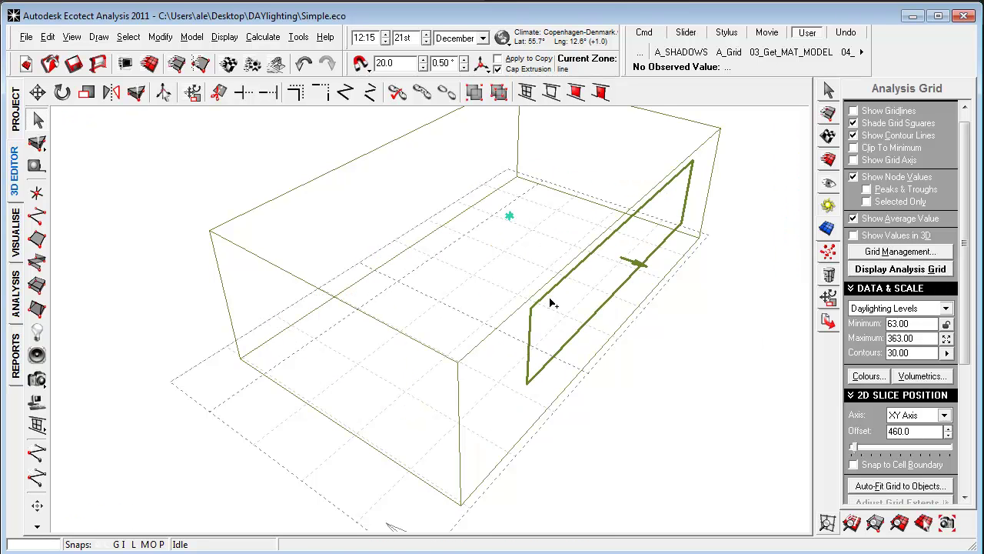
scroll(730, 351, down, 2)
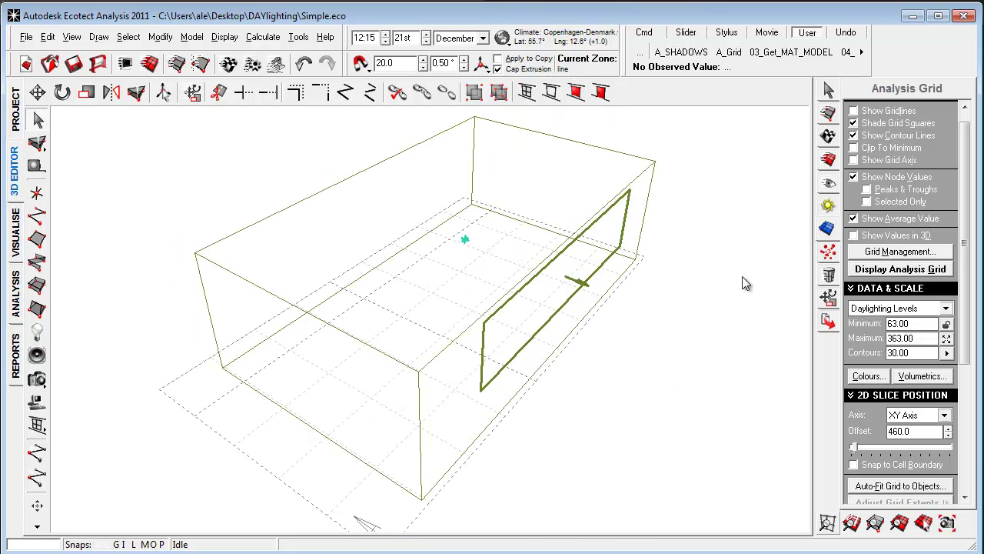
Step: Run the 10a. DoIteration.scr script from the Scripts & Wizards panel
click(829, 299)
click(829, 326)
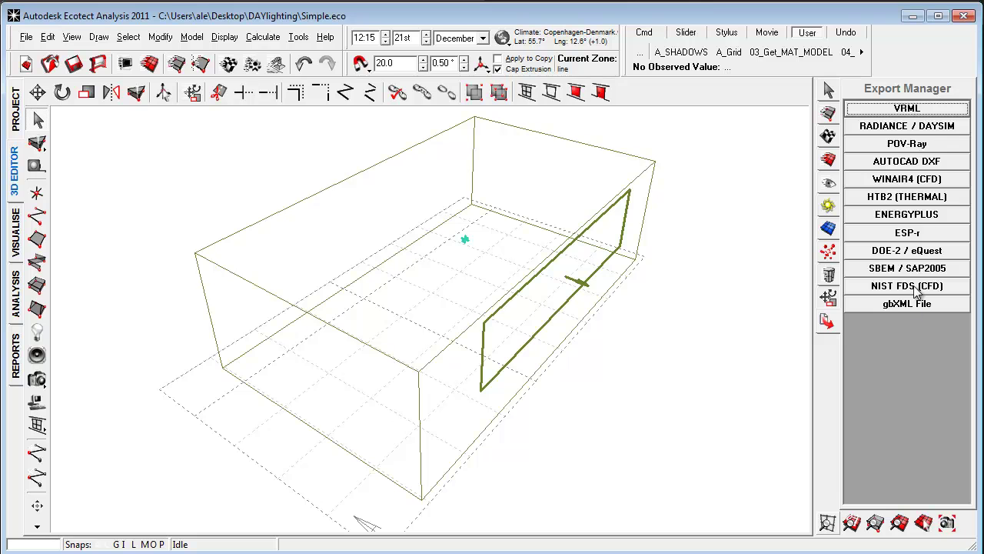
click(830, 278)
click(925, 470)
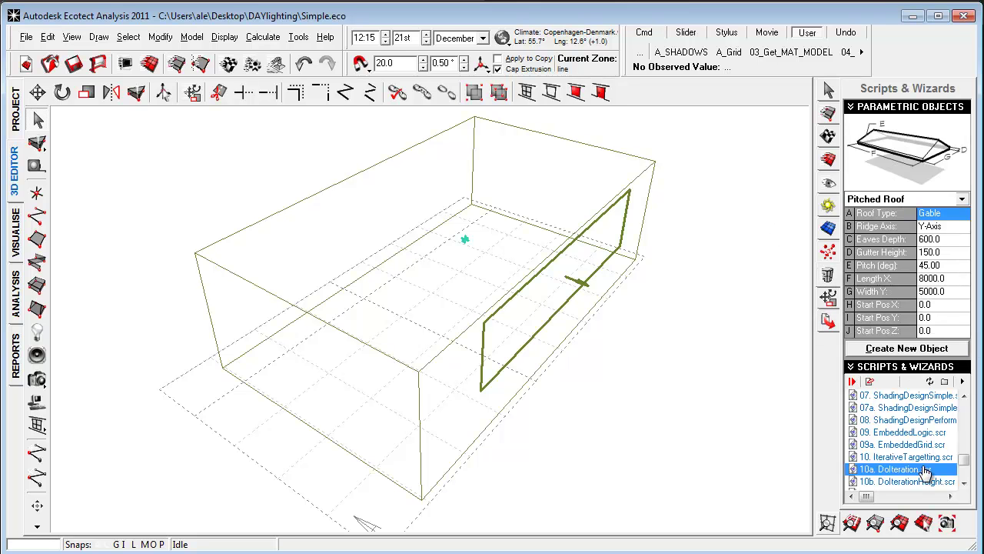
double_click(925, 471)
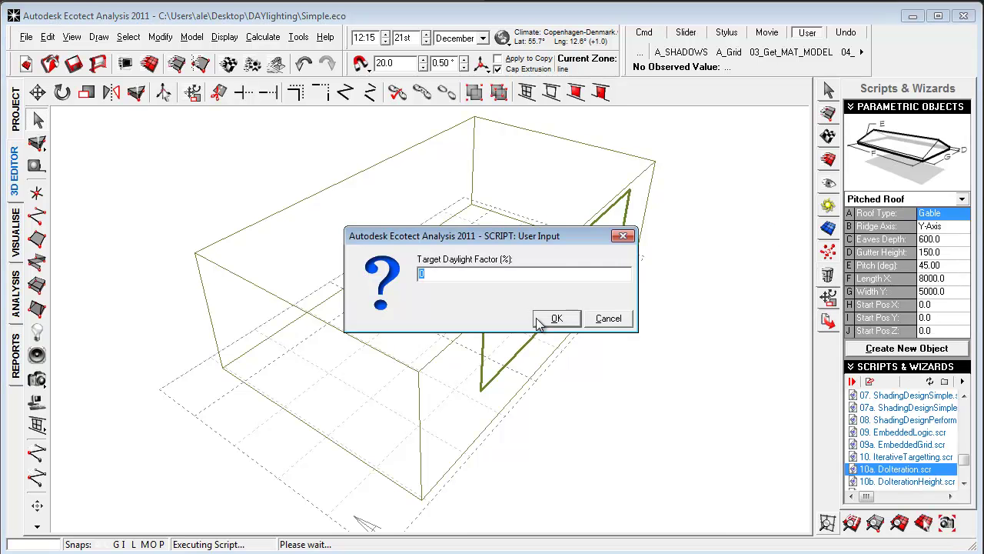
Step: Confirm the target daylight factor so the window widens until the point reads 5.67006 %
click(556, 318)
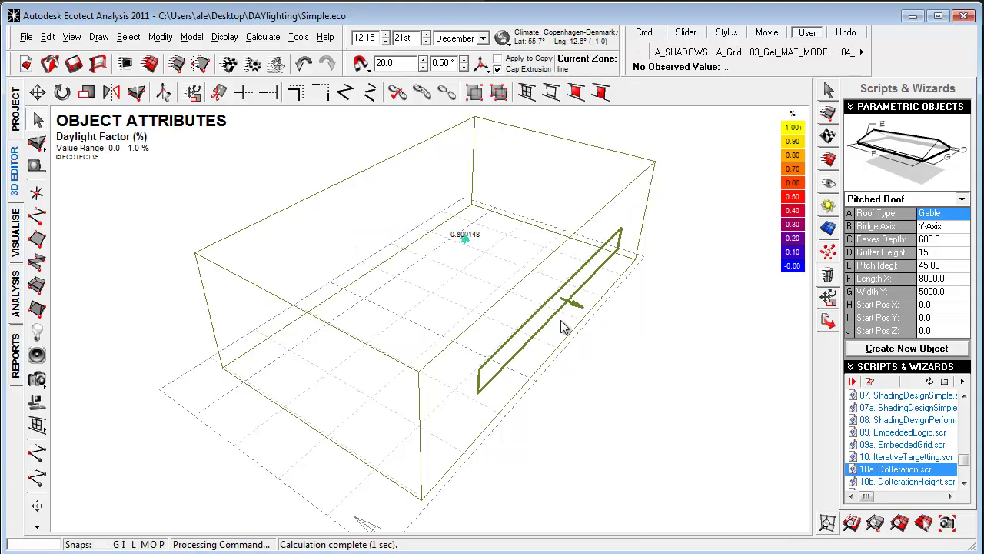
right_drag(560, 321, 435, 371)
right_drag(564, 142, 623, 356)
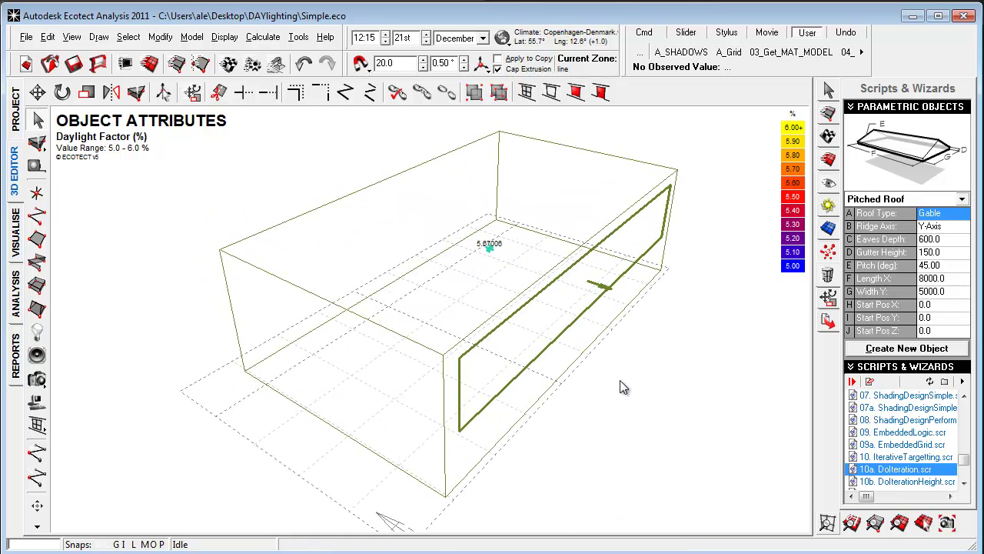